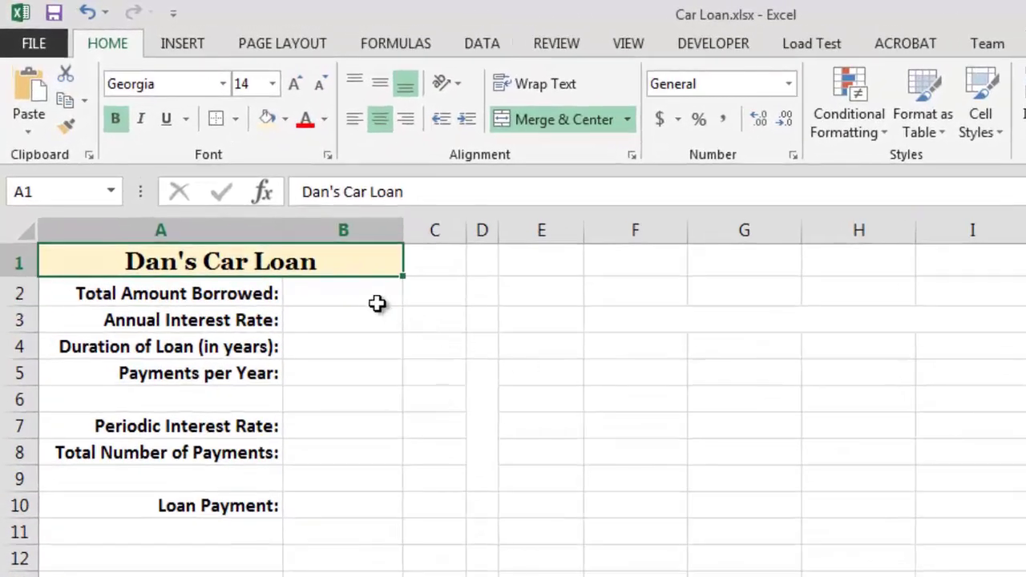
Enter 17000 as the total amount borrowed in B2 and 7% as the annual interest rate in B3.
click(257, 206)
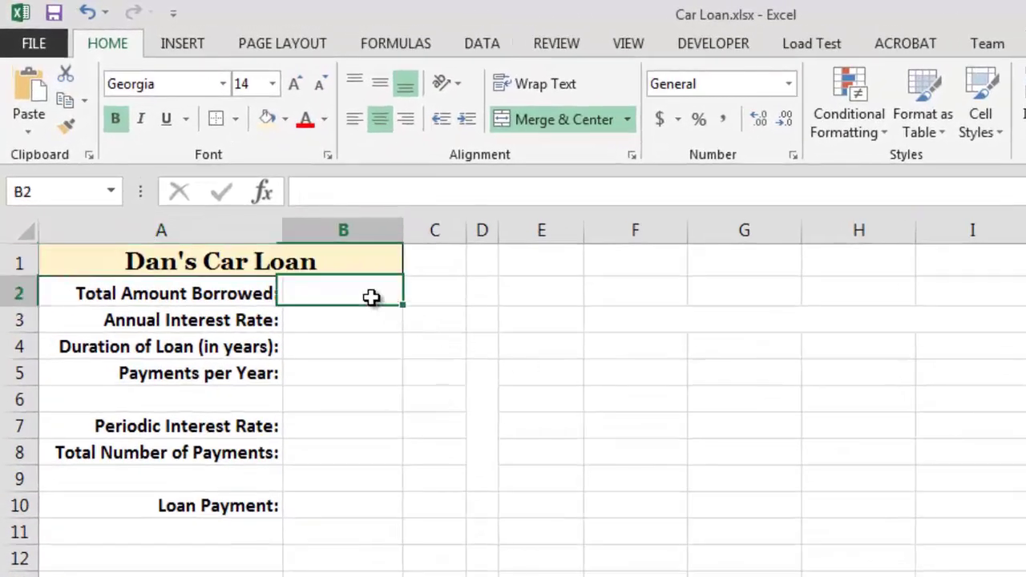
text(17000)
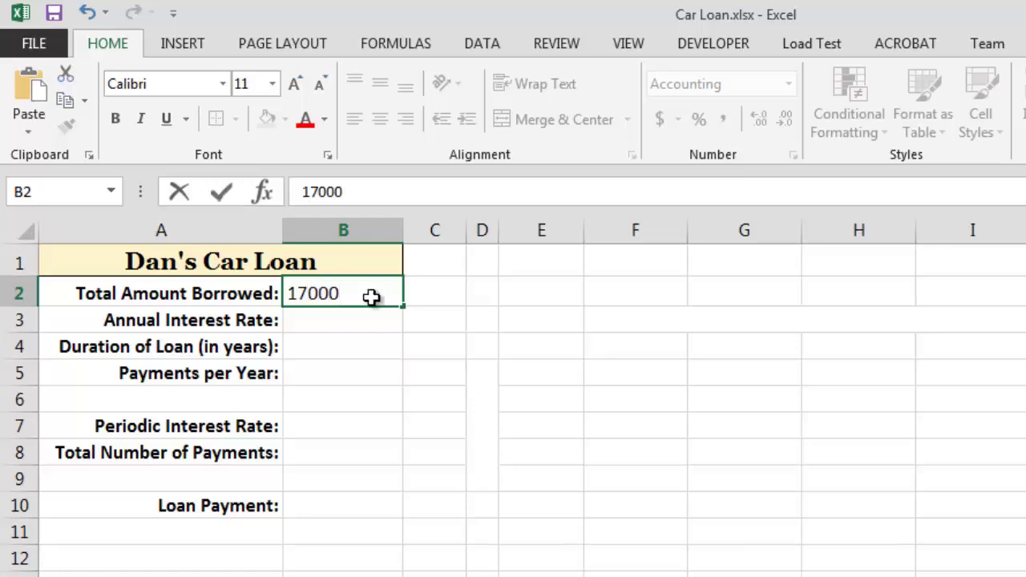
key(Return)
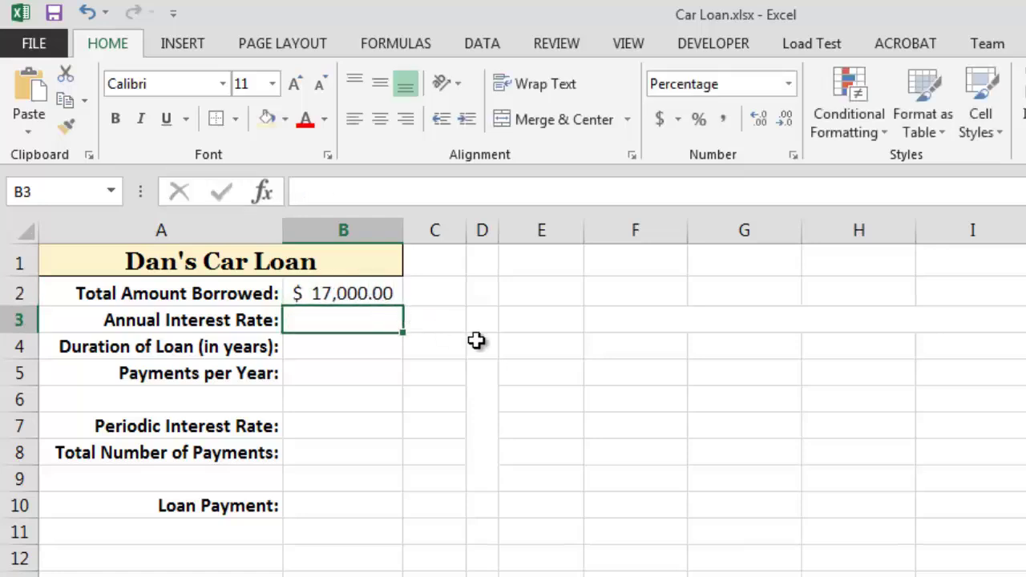
text(7%)
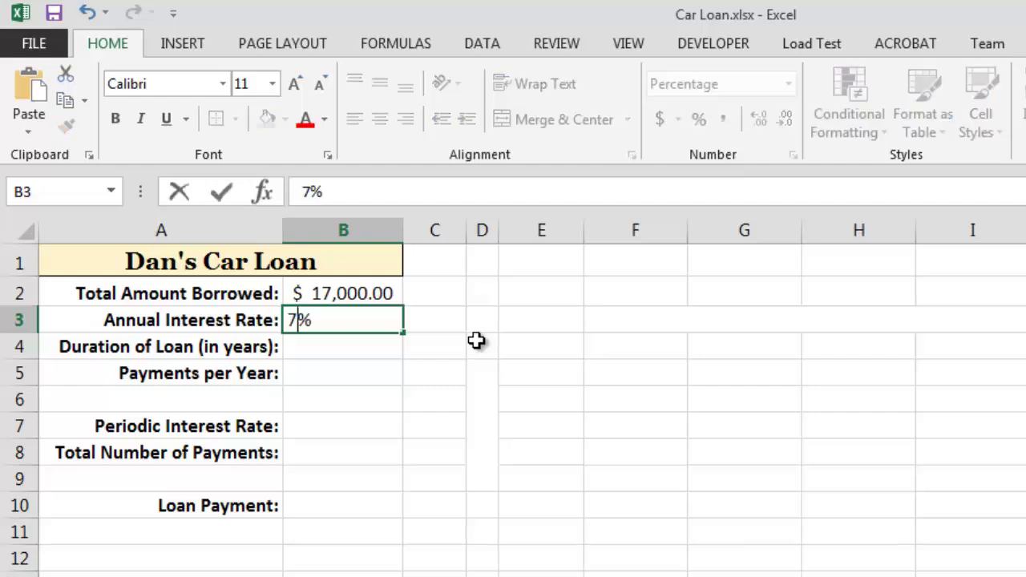
key(Return)
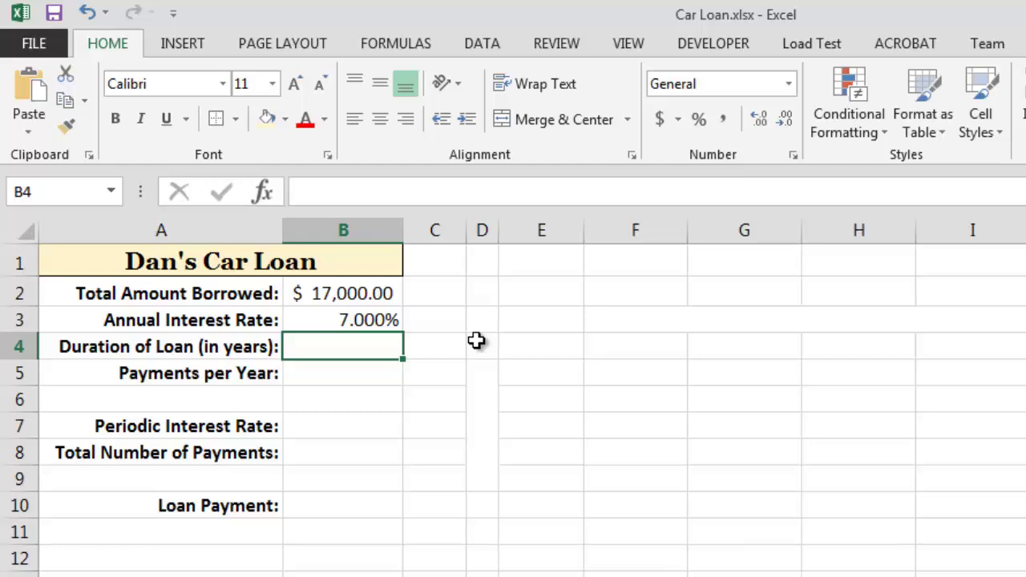
Enter a loan duration of 5 years in B4 and 12 payments per year in B5.
text(5)
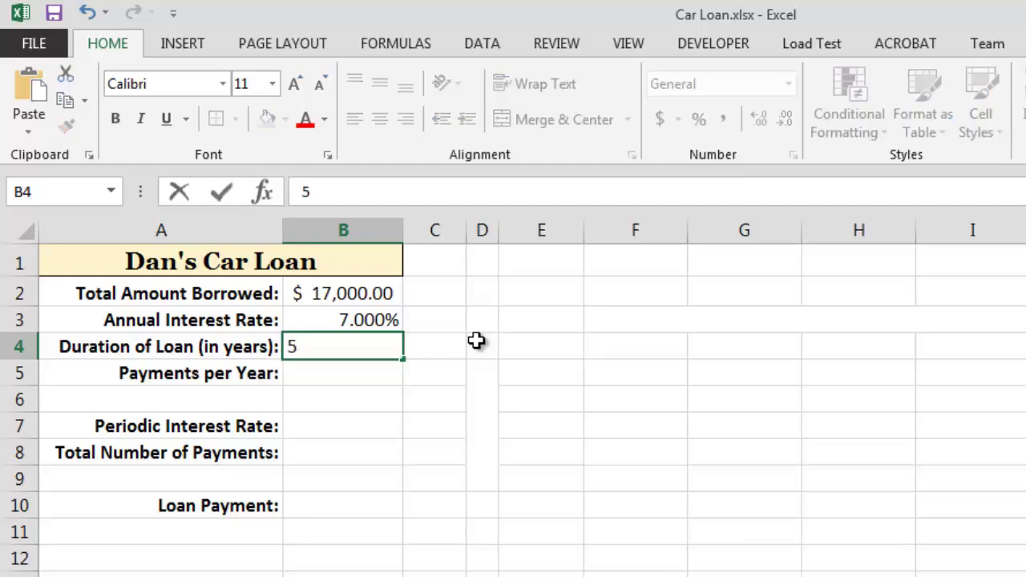
key(Return)
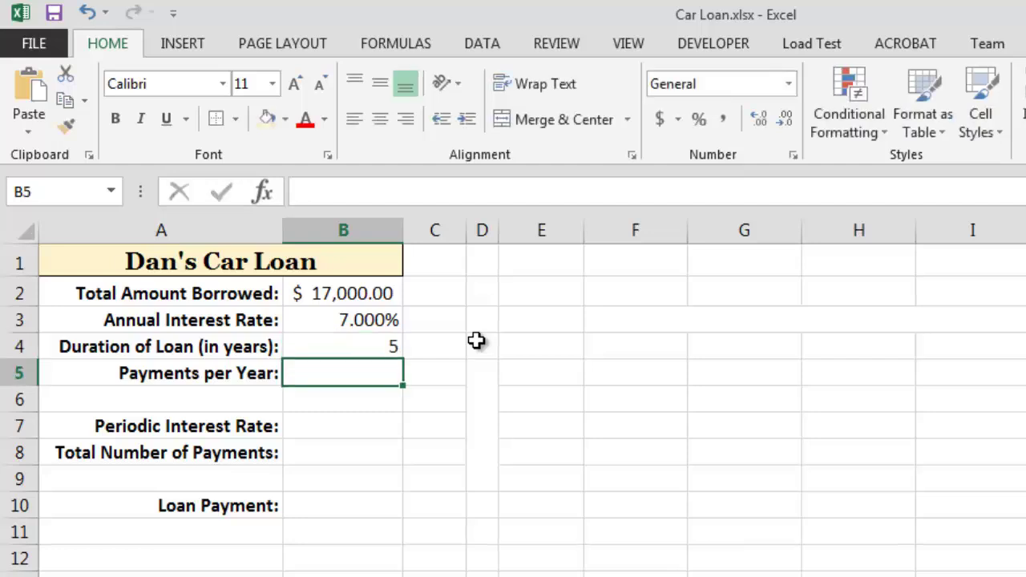
text(12)
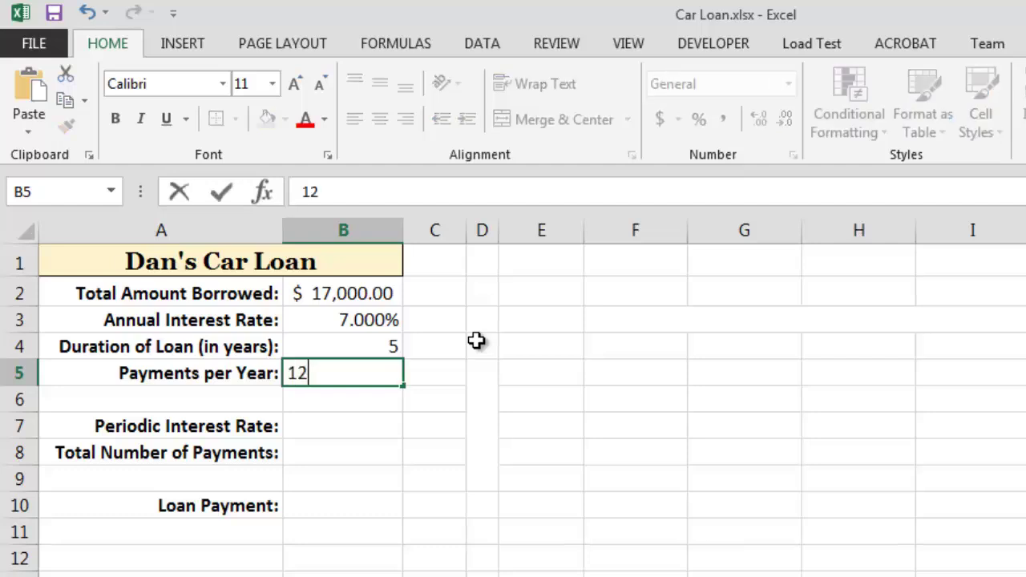
key(Return)
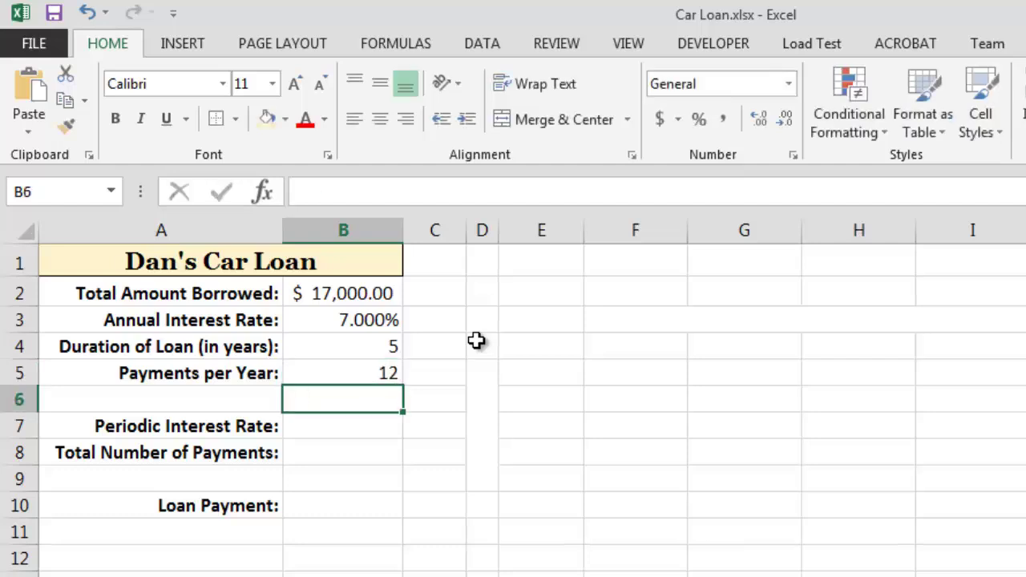
Calculate the periodic interest rate in B7 by dividing the annual rate by the payments per year, =B3/B5.
key(Return)
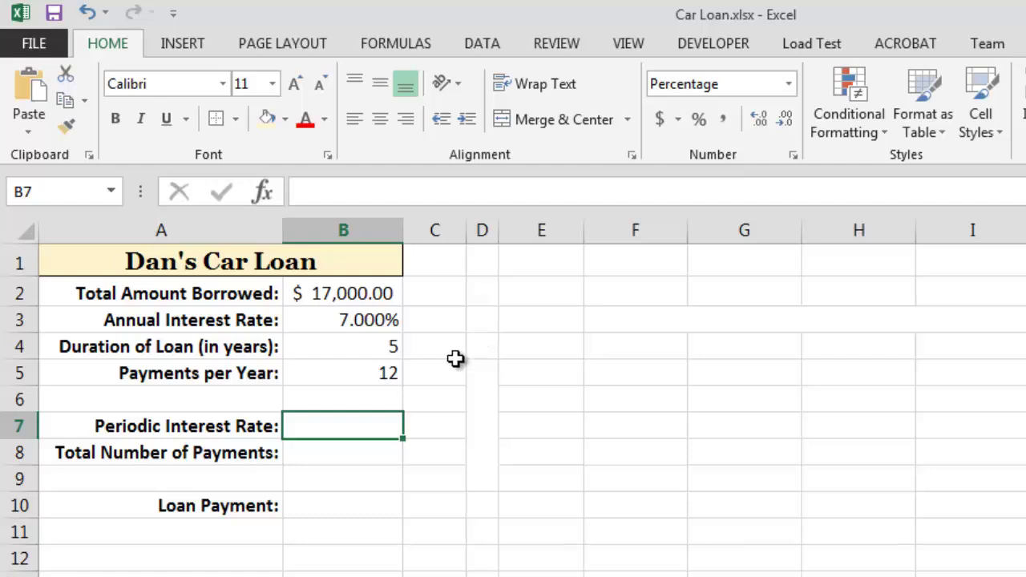
text(=)
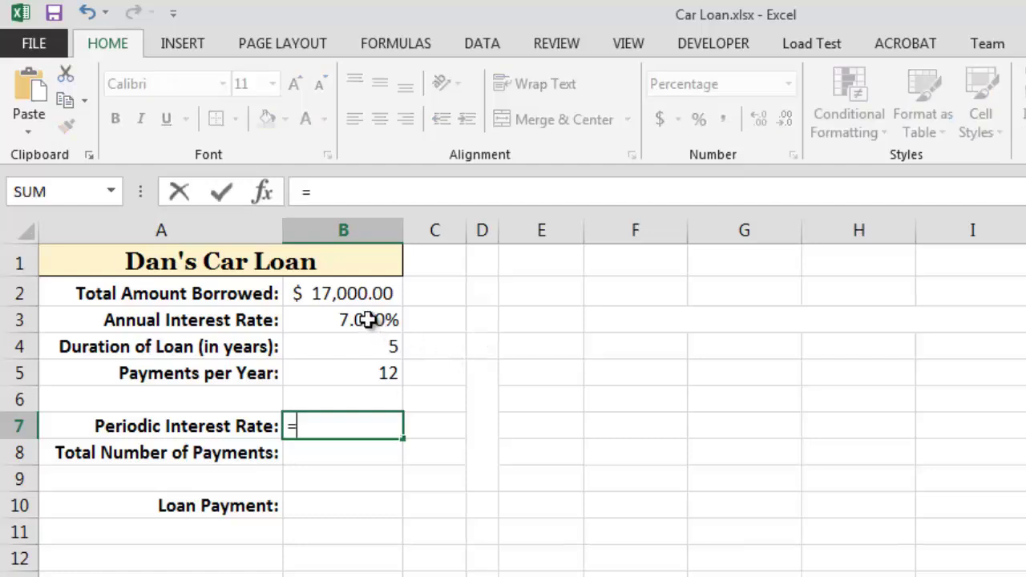
click(367, 320)
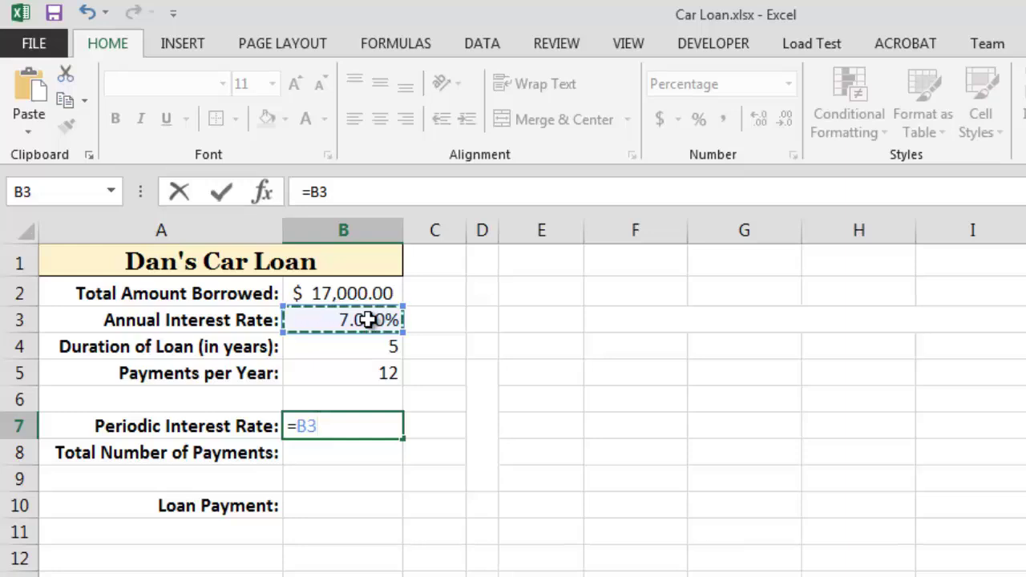
text(/)
click(388, 369)
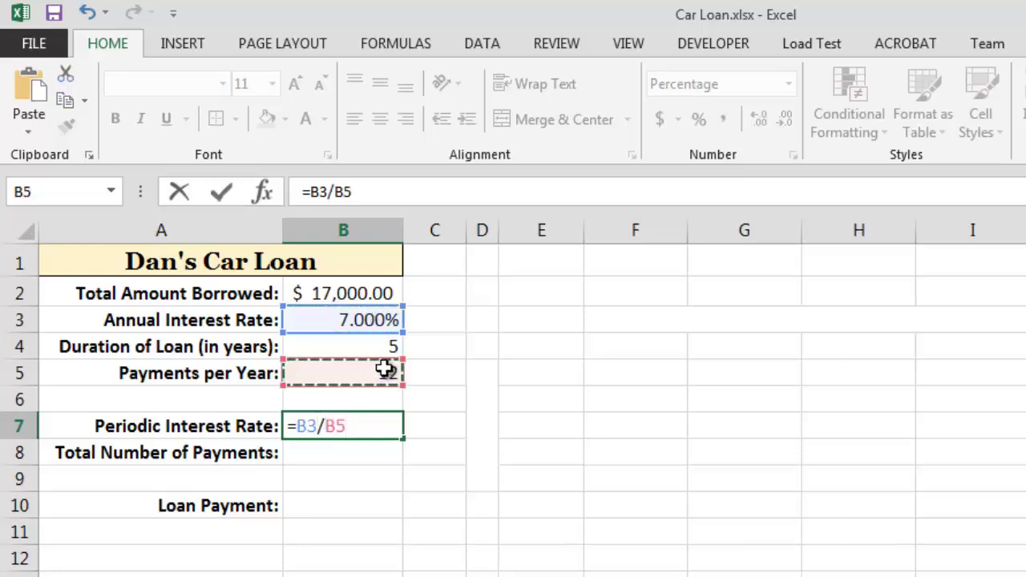
key(Return)
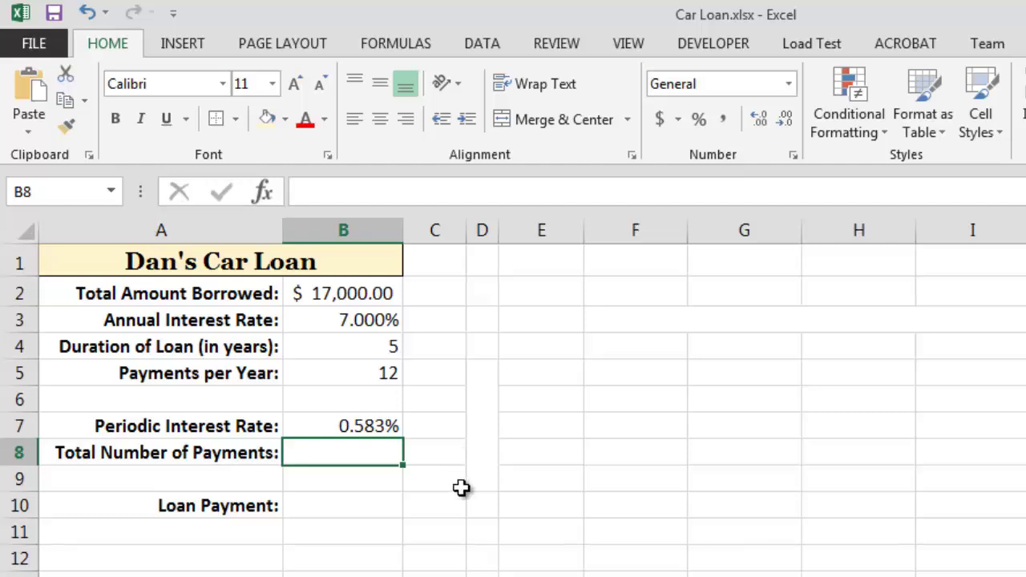
Calculate the total number of payments in B8 by multiplying loan duration by payments per year, =B4*B5.
click(388, 346)
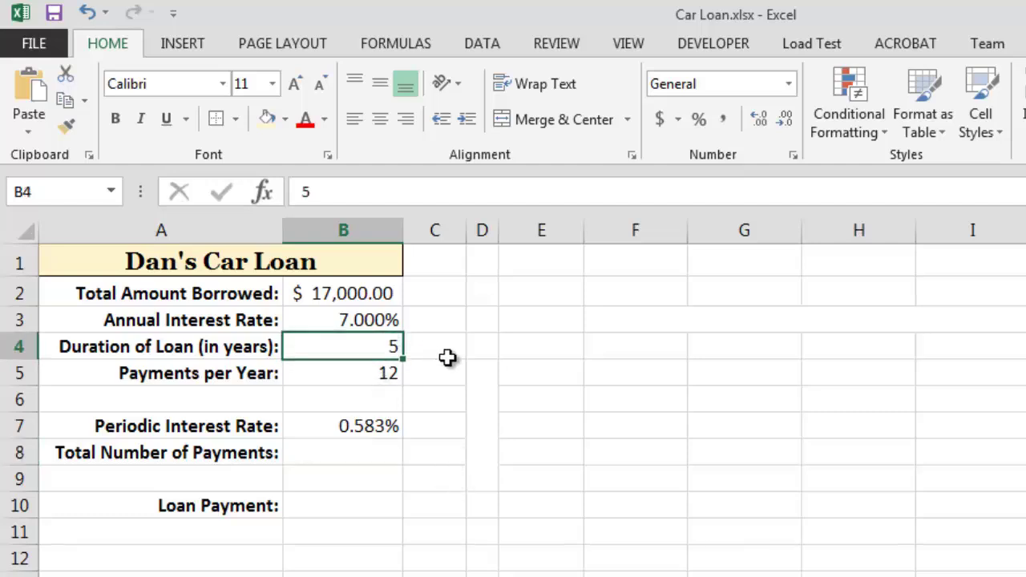
click(361, 448)
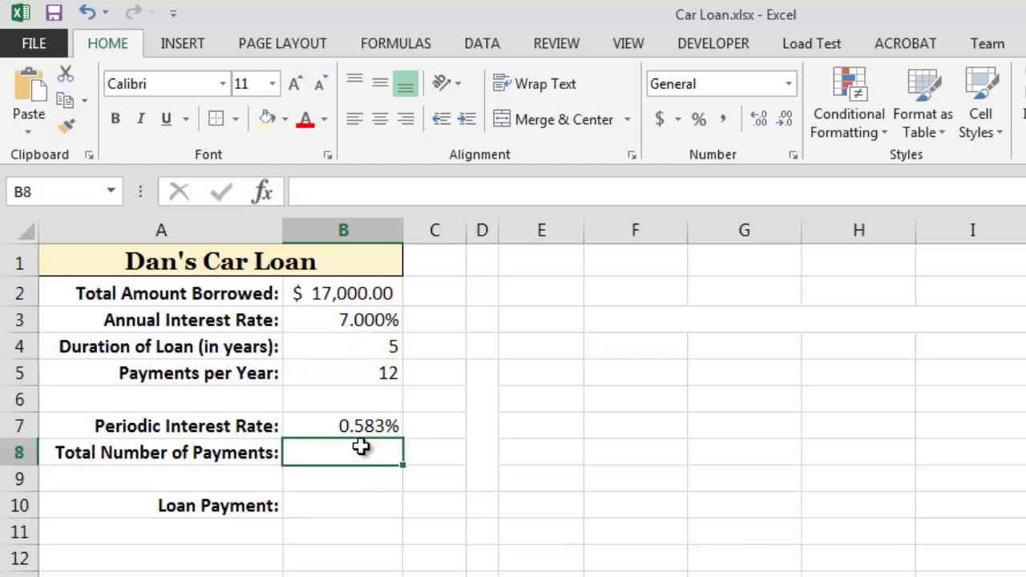
text(=)
click(373, 345)
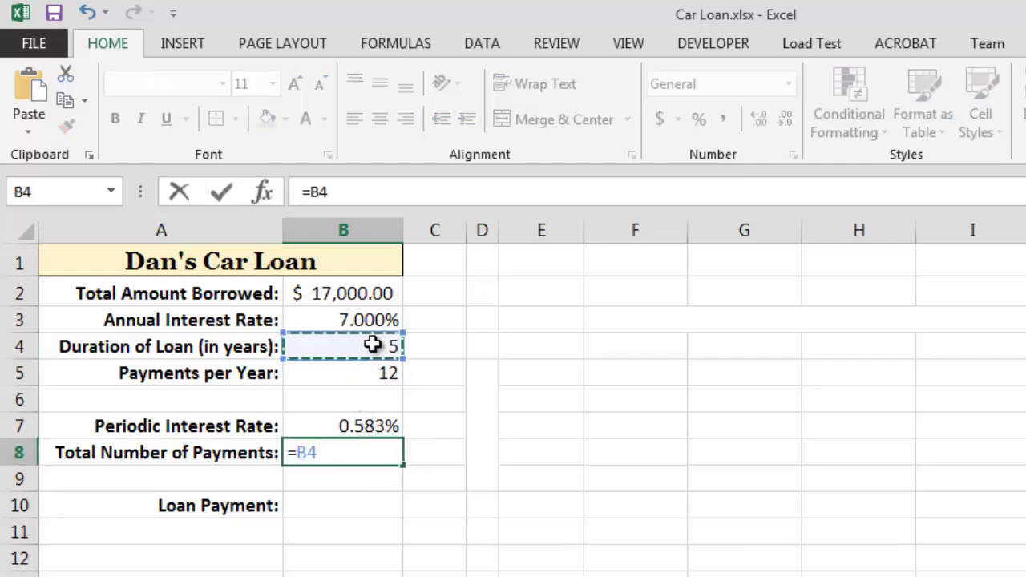
text(*)
click(381, 366)
key(ctrl+Return)
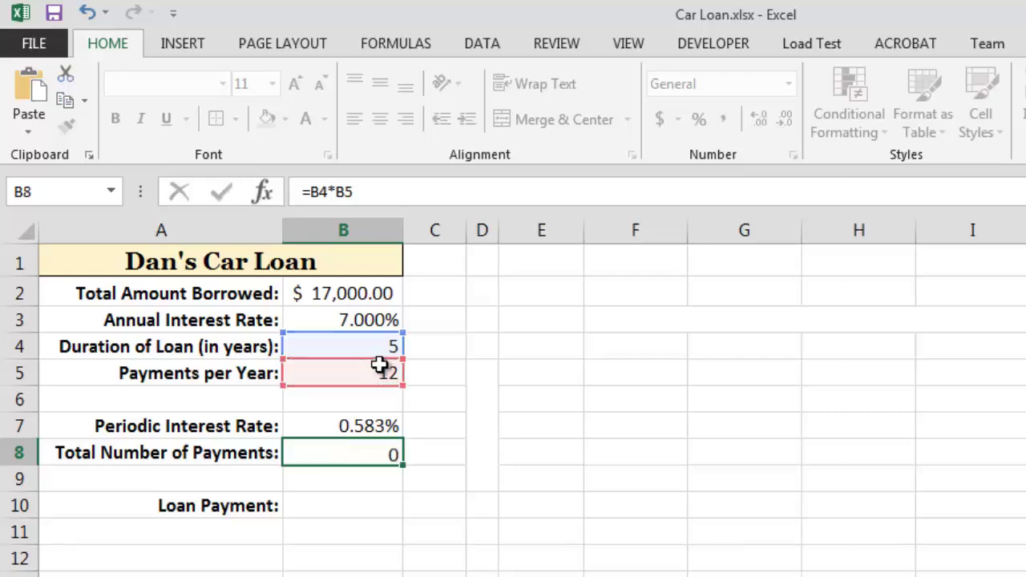
key(Return)
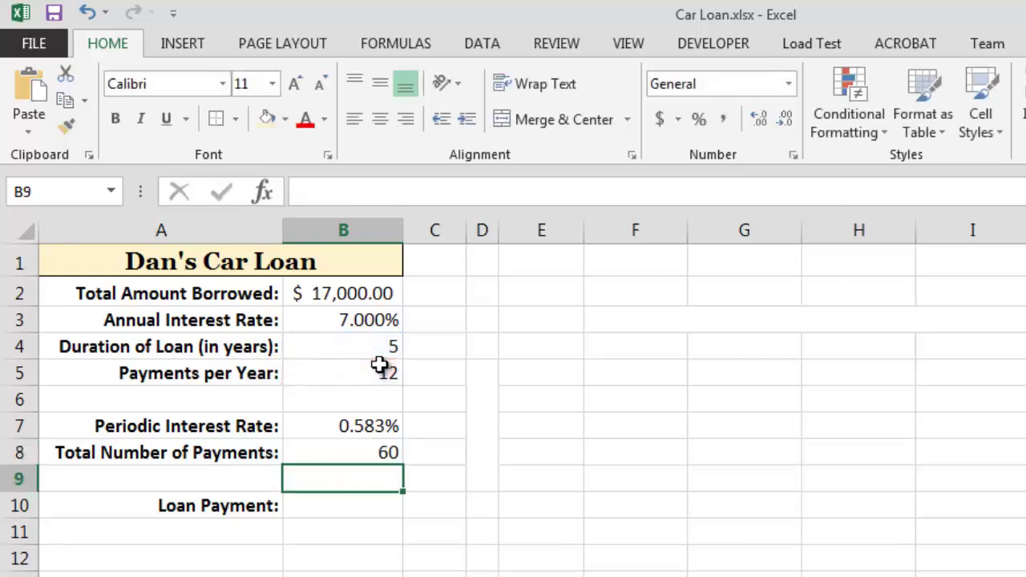
Calculate the loan payment in B10 with the formula =PMT(B7,B8,-B2).
click(372, 510)
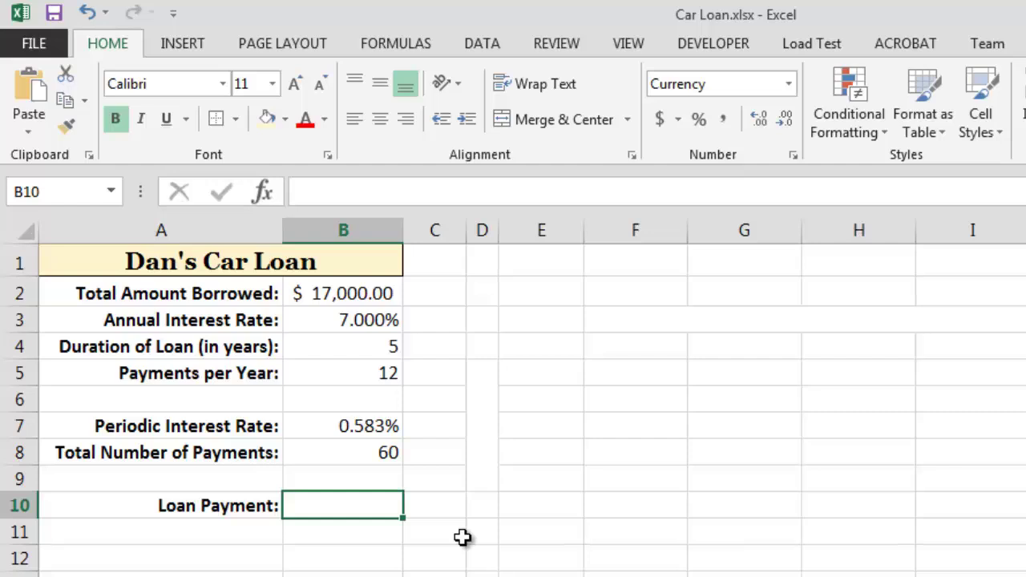
text(=)
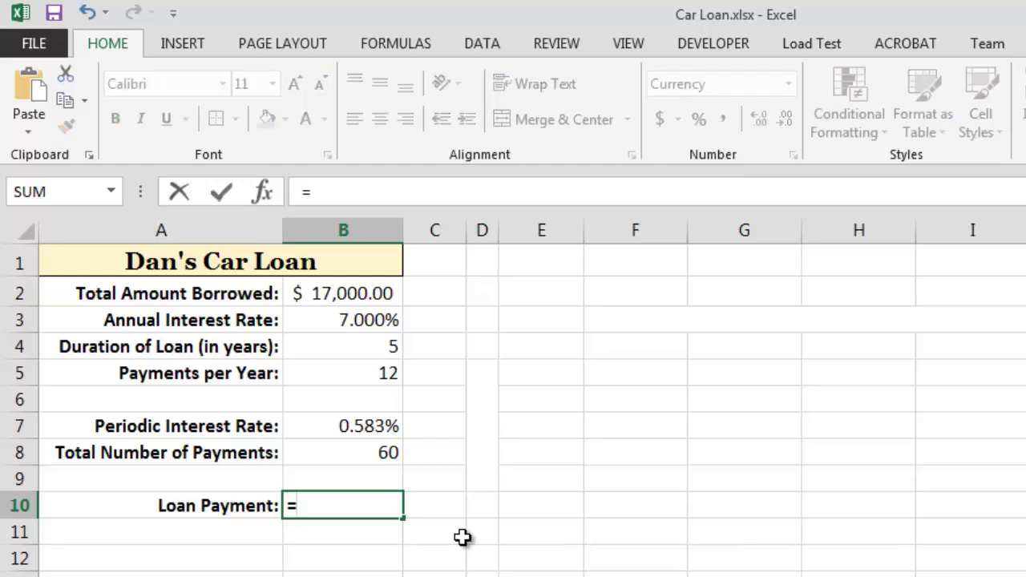
text(PMT()
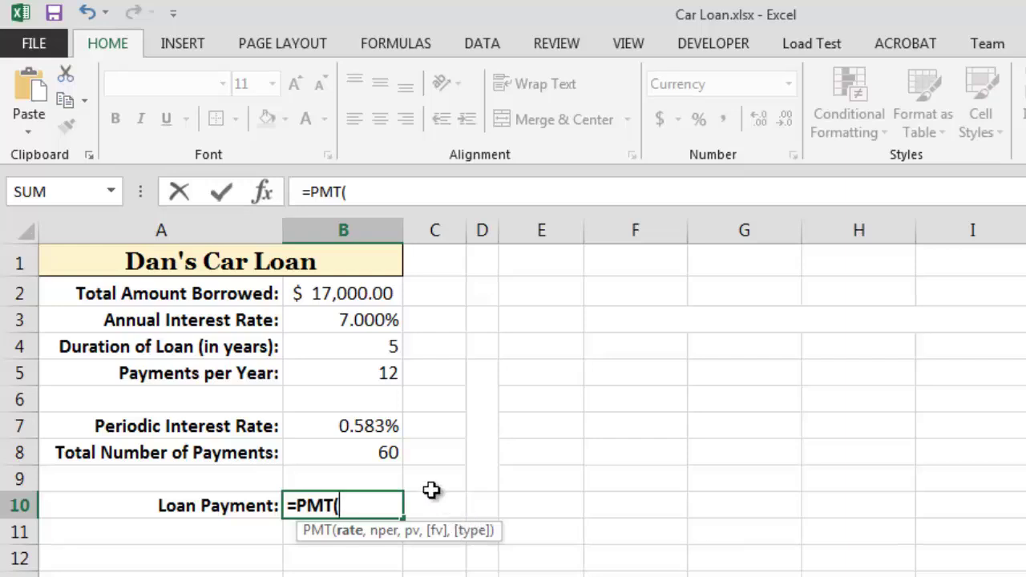
click(372, 426)
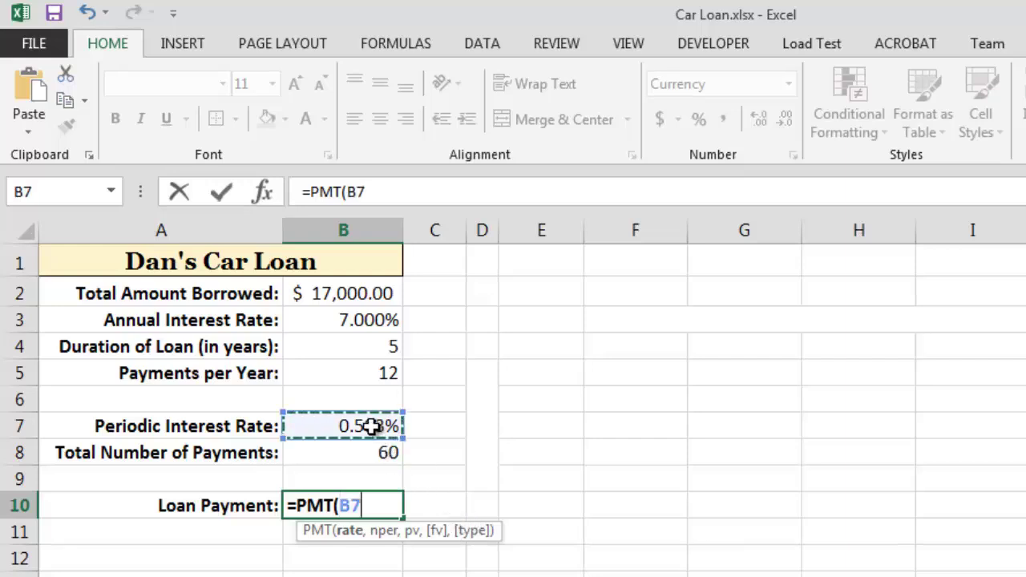
text(,)
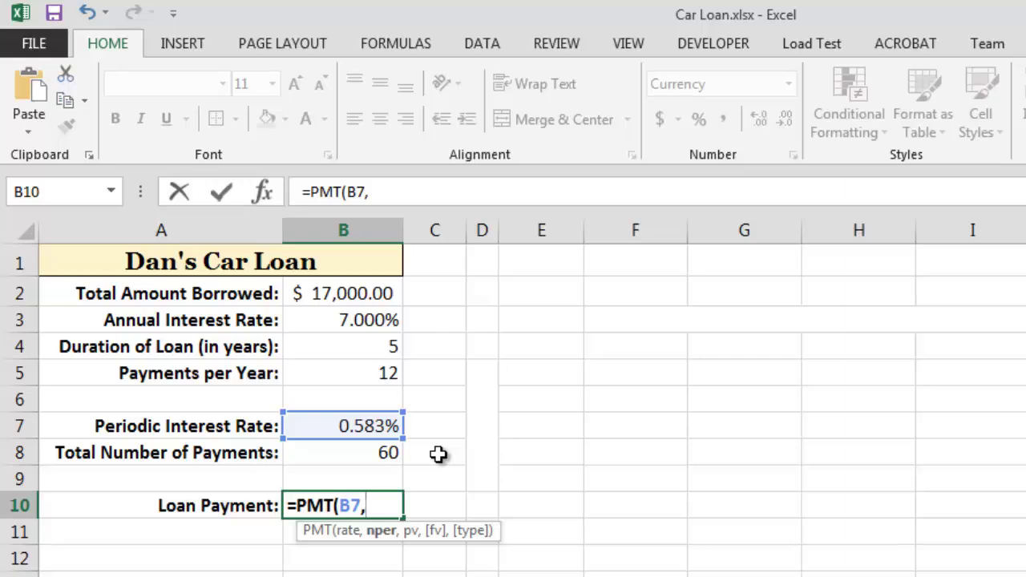
click(376, 454)
text(,)
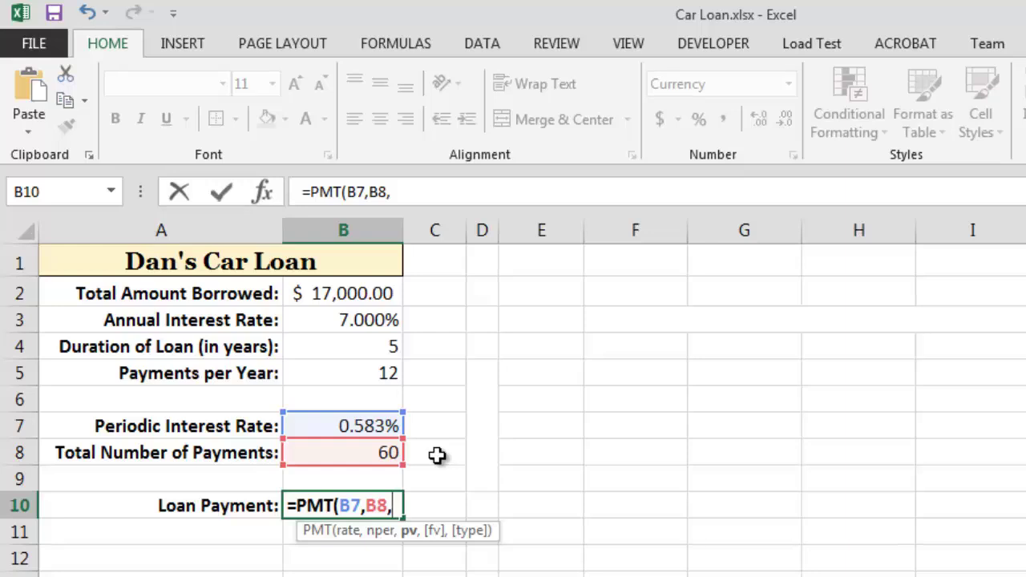
text(-)
click(362, 294)
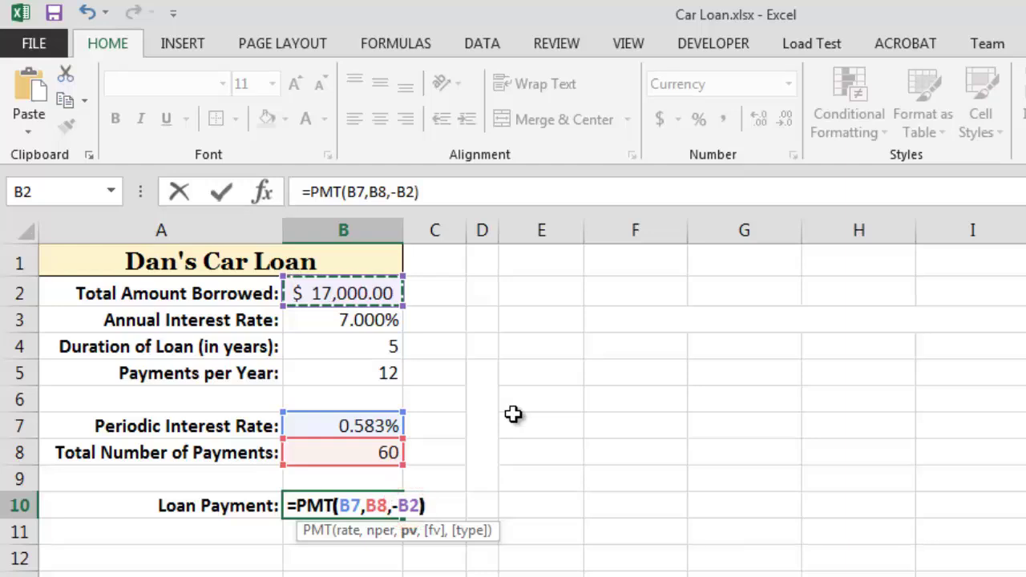
key(Return)
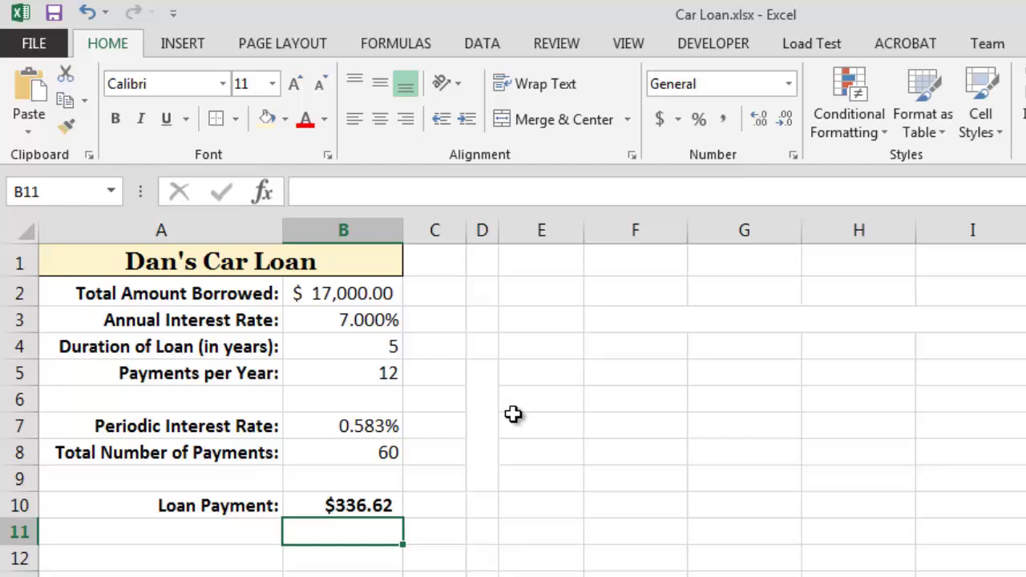
Try an annual interest rate of 2% in B3, and undo the change.
click(384, 320)
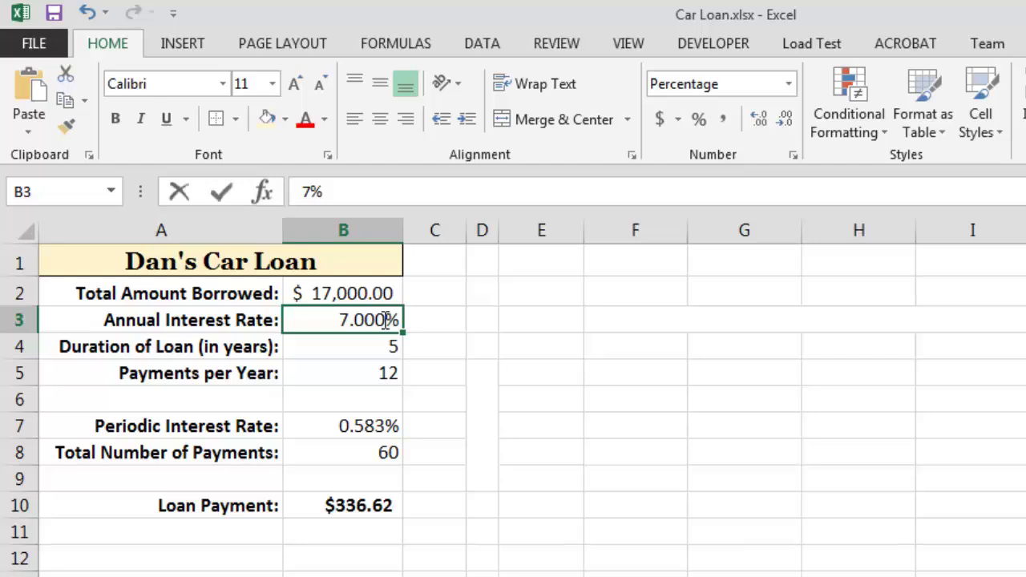
text(2)
key(Return)
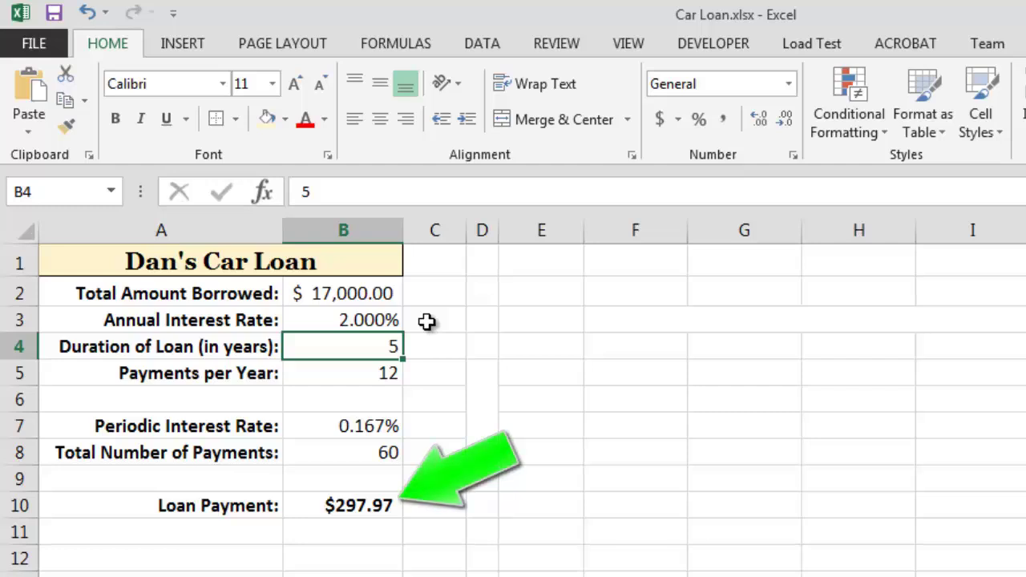
key(ctrl+z)
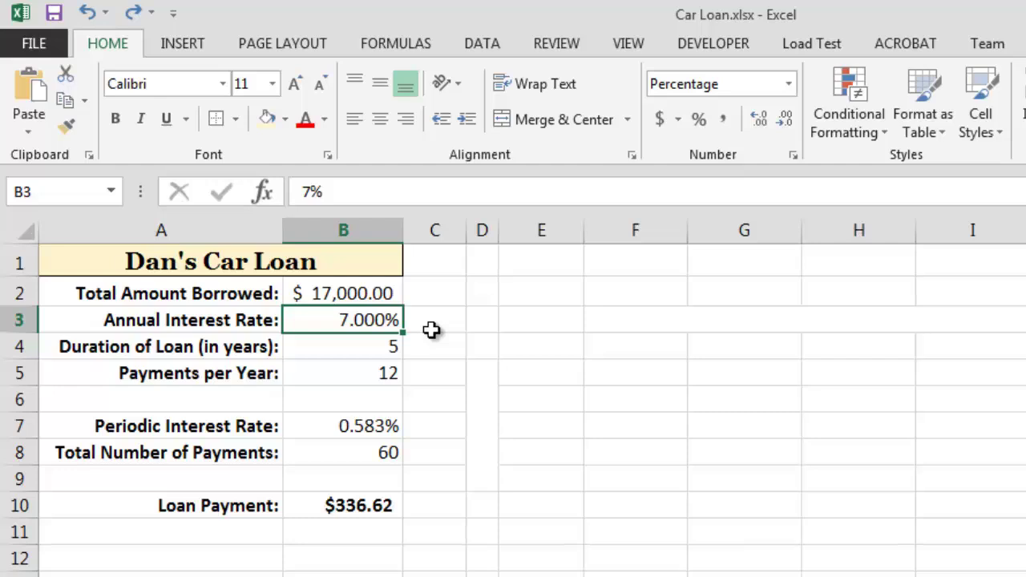
Set the payments per year in B5 to 1 to test annual payments.
click(389, 370)
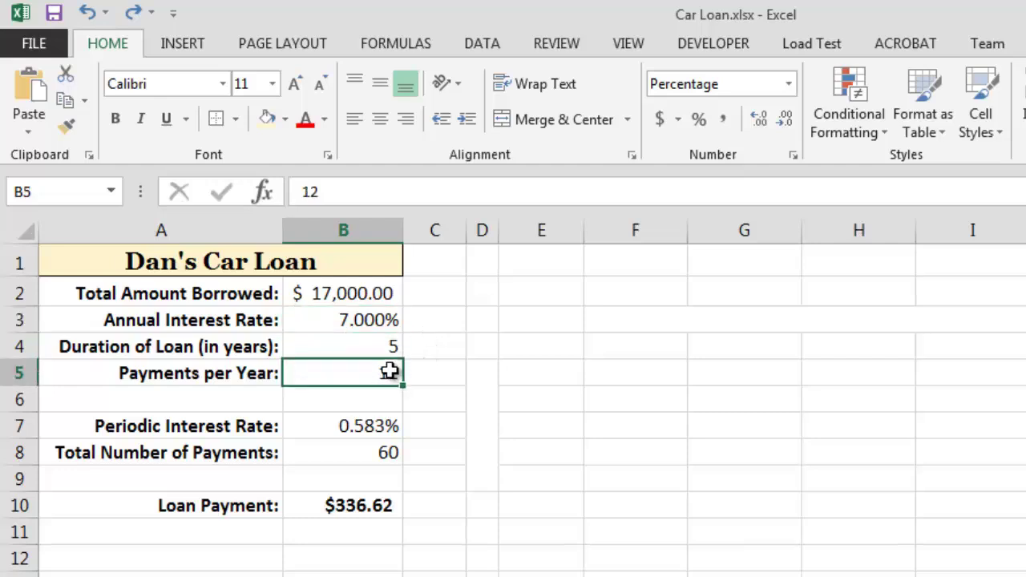
text(1)
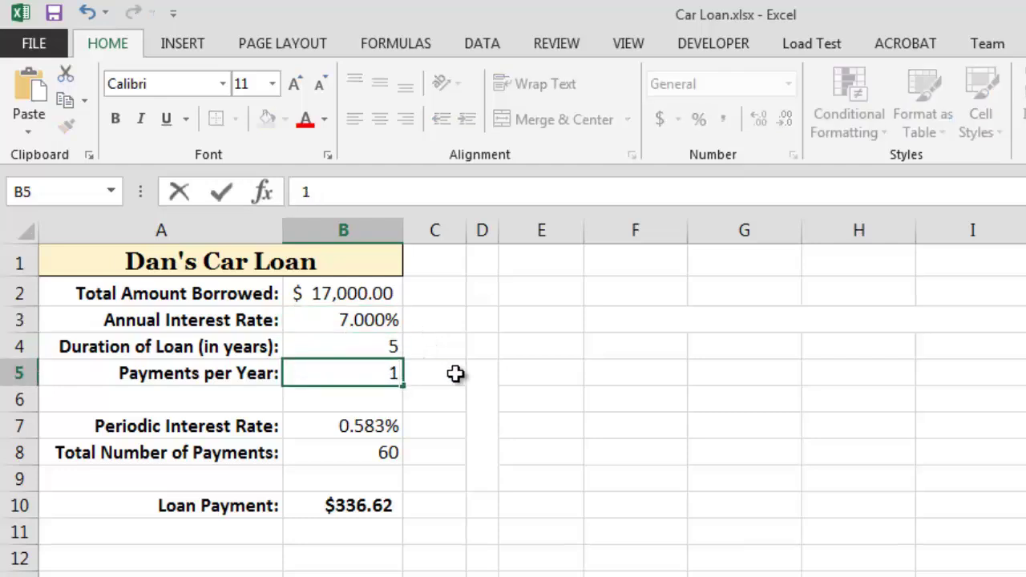
key(Return)
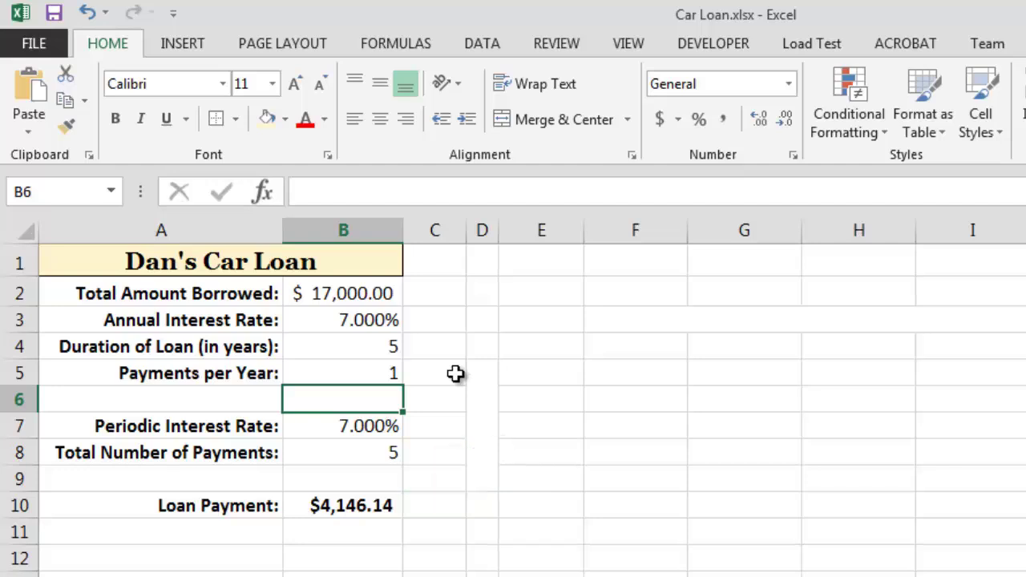
Set the payments per year in B5 to 4 to test quarterly payments.
click(390, 376)
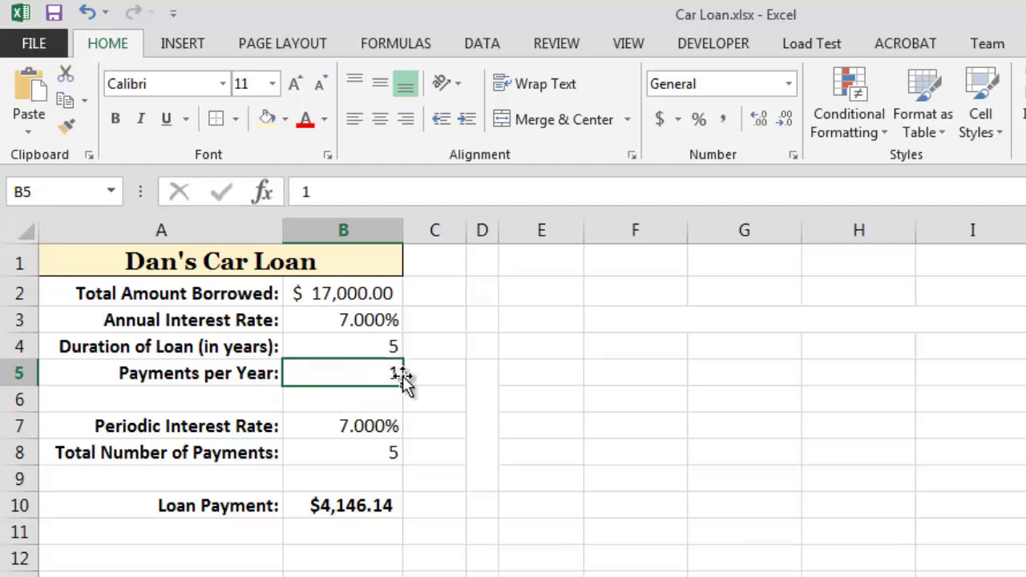
text(4)
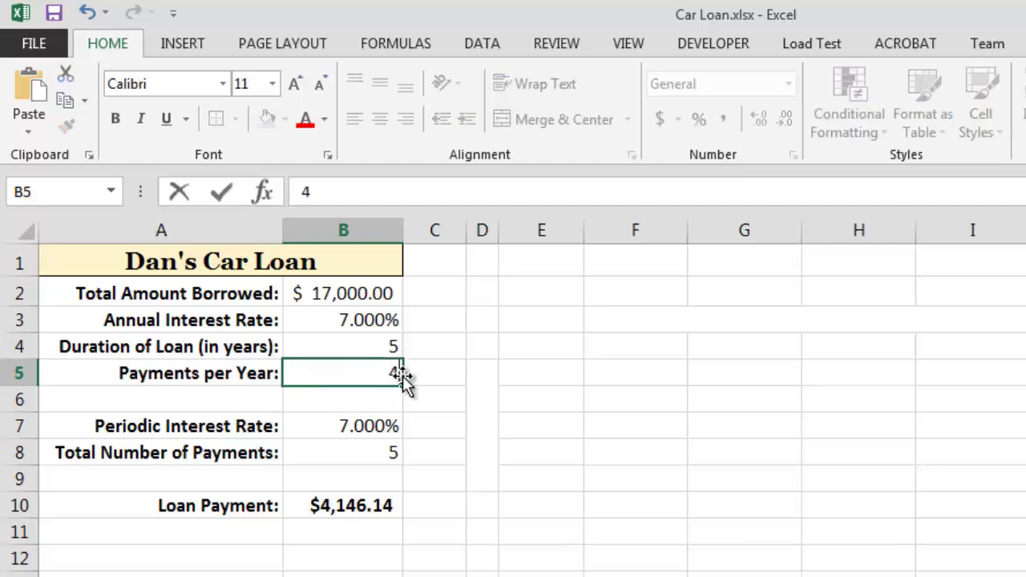
key(Return)
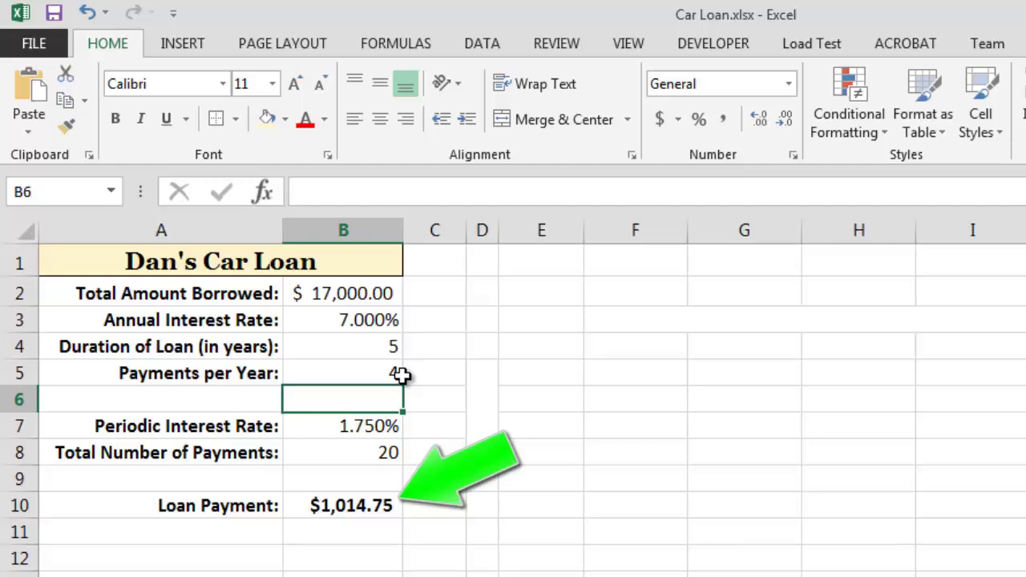
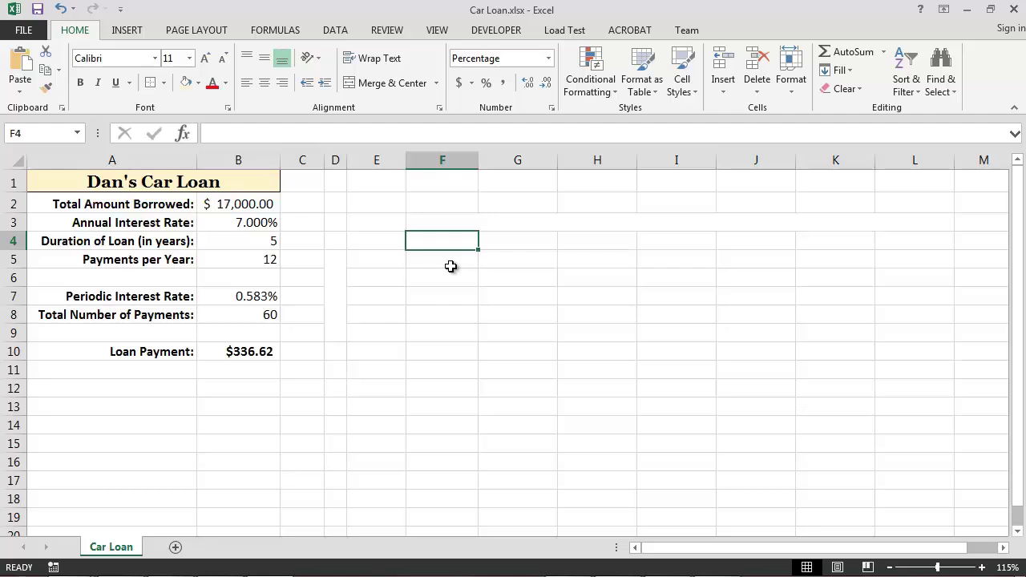
Enter the interest rates 1%, 2%, 3%, 4%, 5%, 6% and 7% across F4:L4.
text(1)
key(Tab)
text(2)
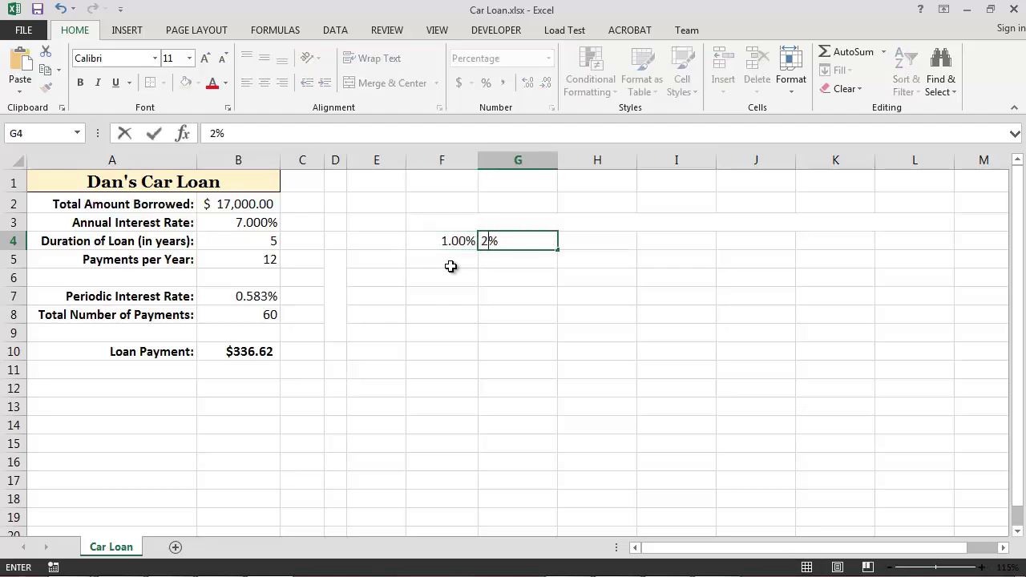
key(Tab)
text(3)
key(Tab)
text(4)
key(Tab)
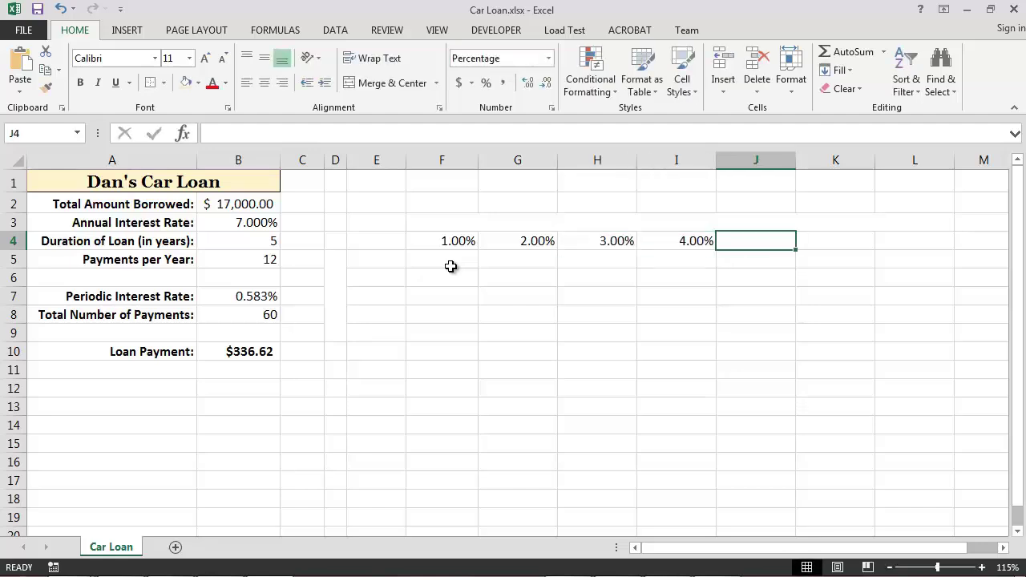
text(5)
key(Tab)
text(6)
key(Tab)
text(7)
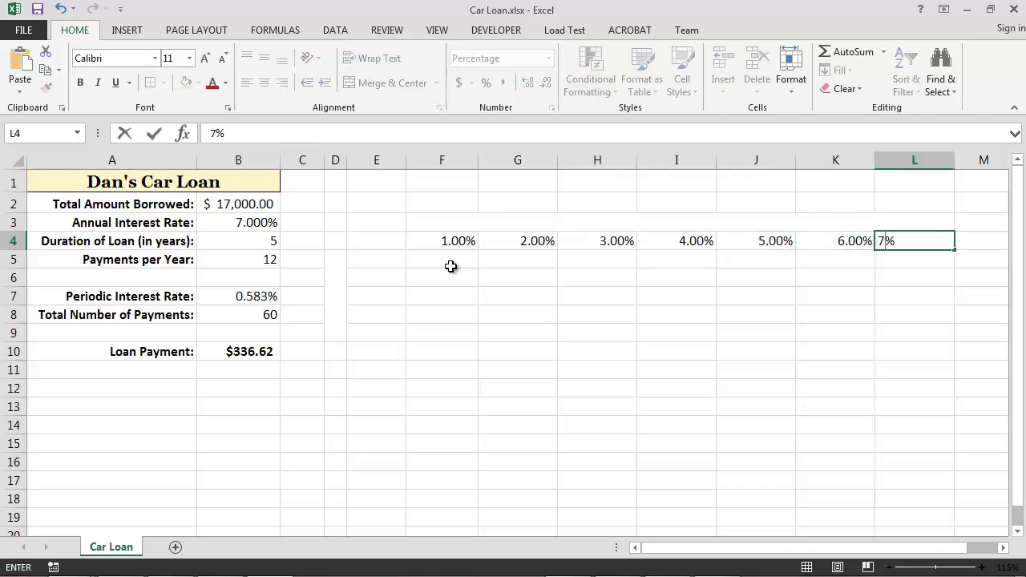
key(Return)
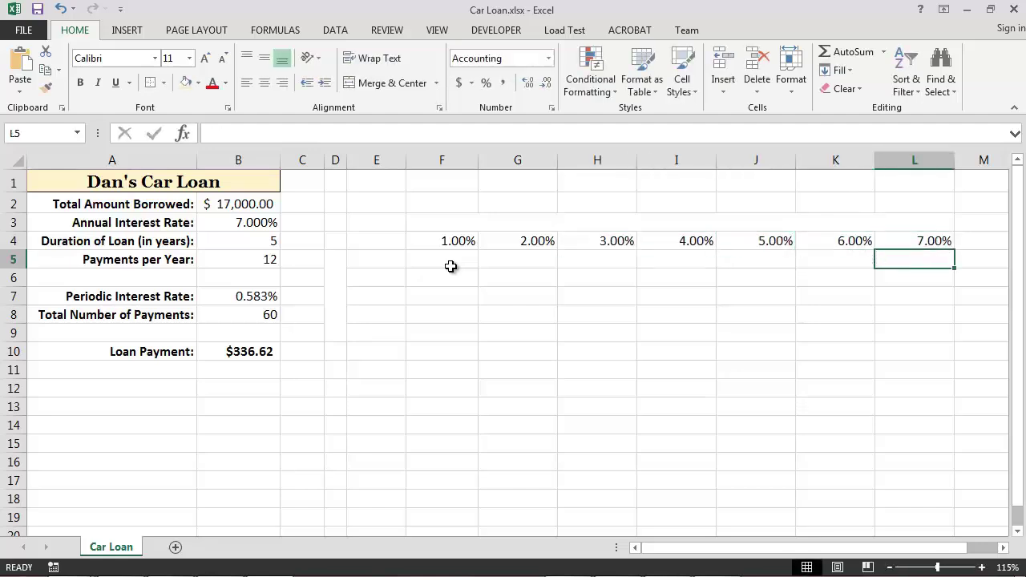
Enter 24 and 36 in E5:E6 and extend the series down to 72 in E9.
click(390, 259)
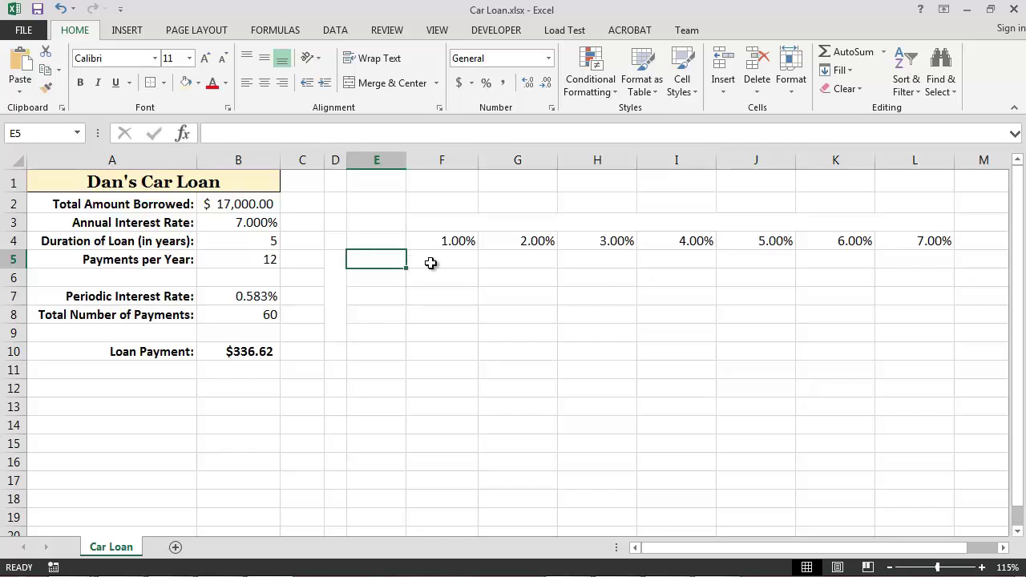
text(24)
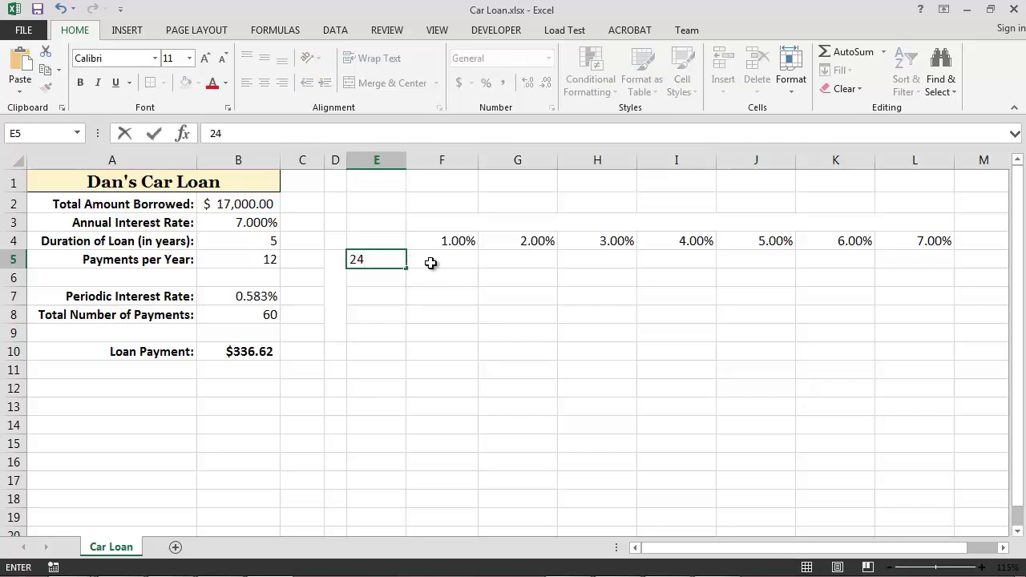
key(Return)
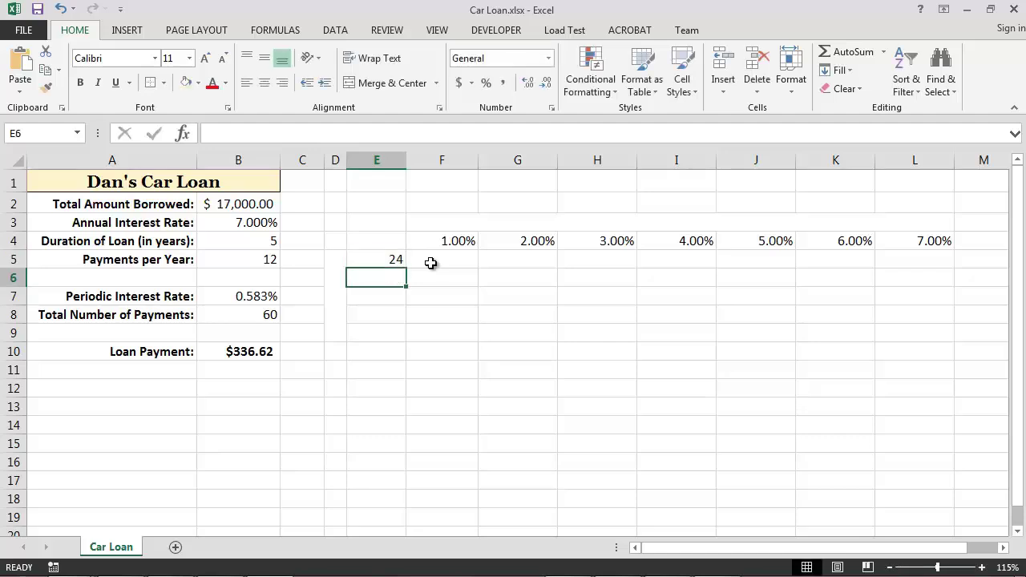
text(36)
key(Return)
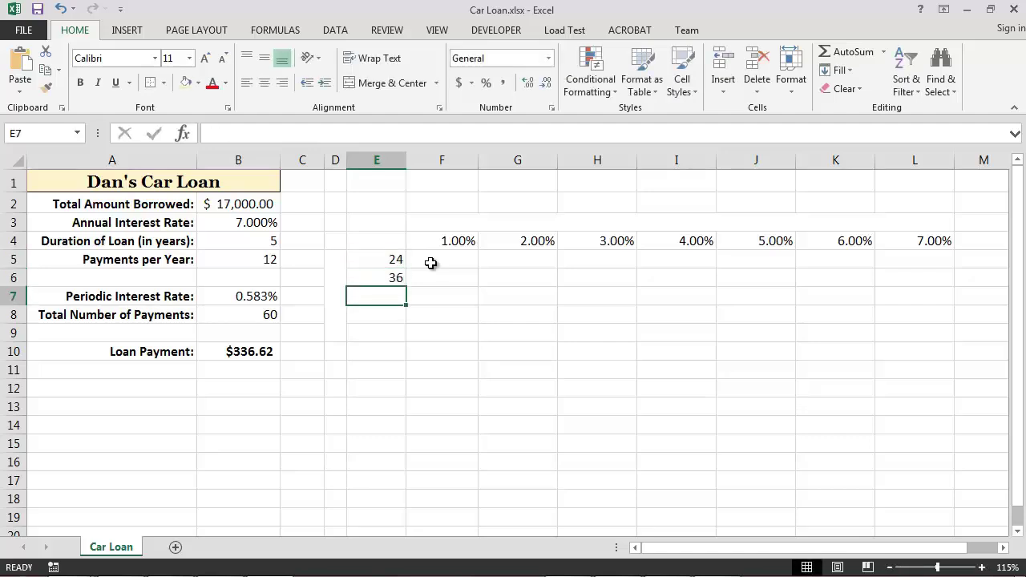
click(398, 265)
drag(394, 275, 403, 337)
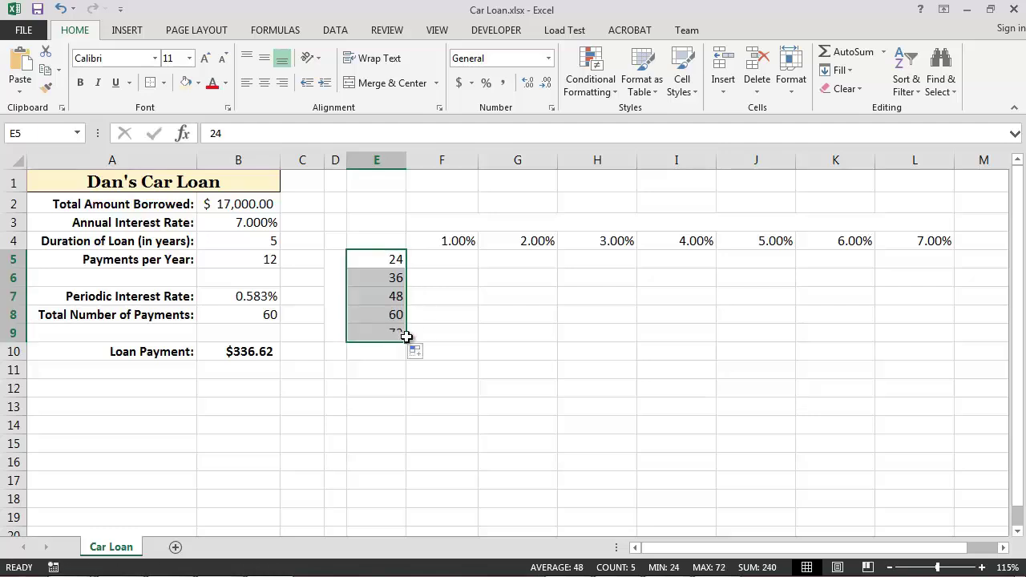
click(450, 334)
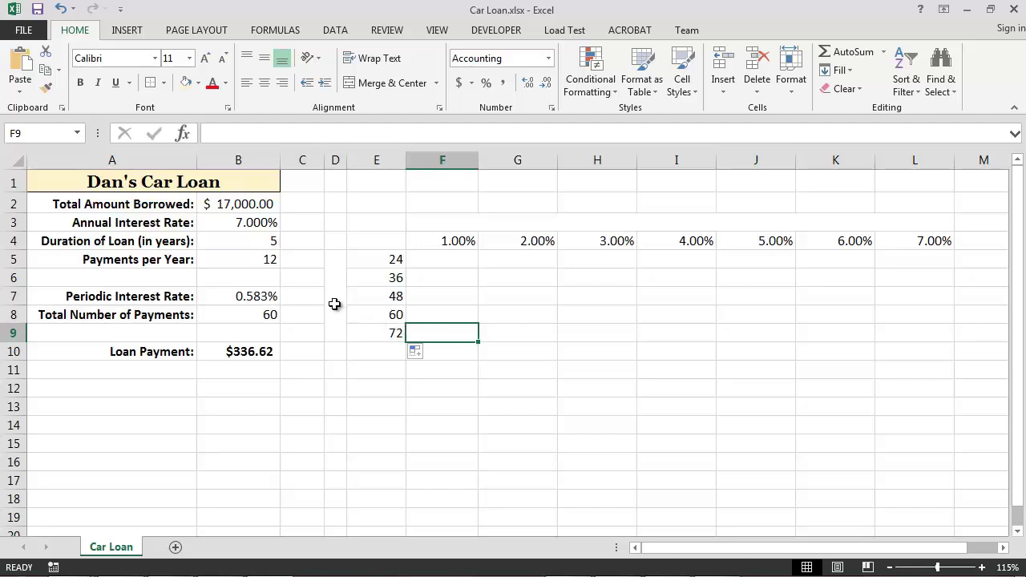
Label the payment counts by entering Payments in the merged cell D5:D9.
drag(335, 259, 335, 333)
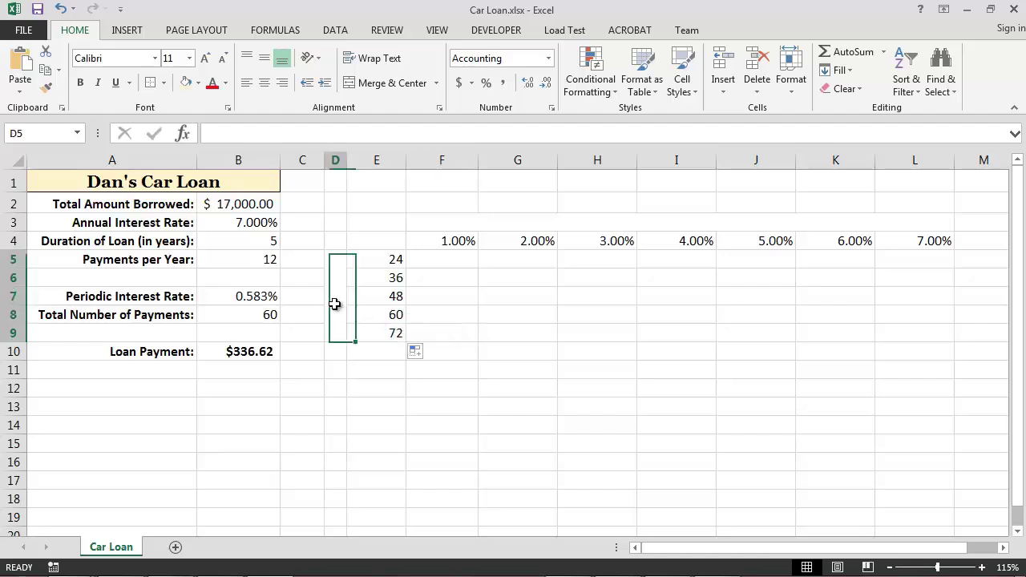
text(Pay)
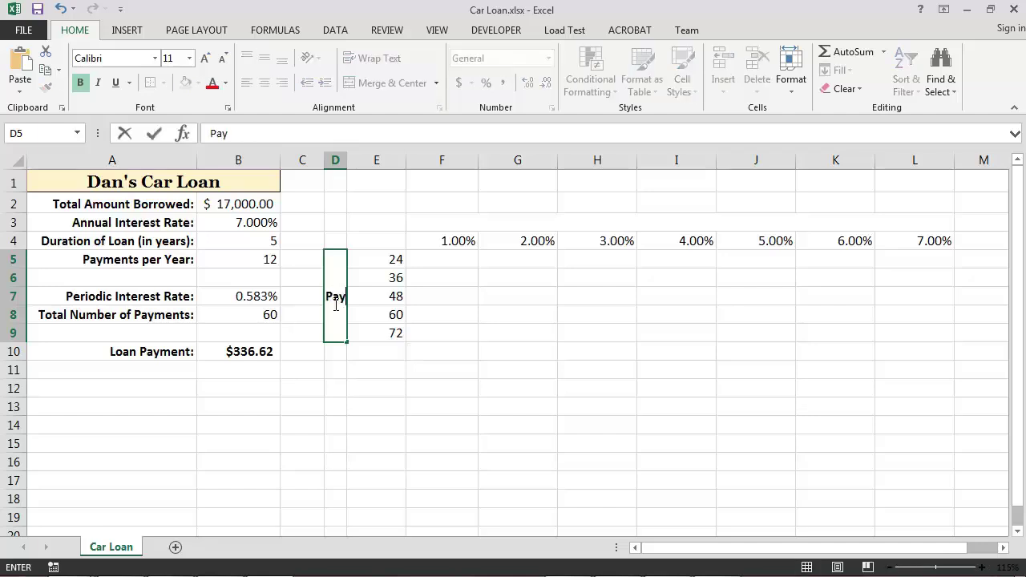
text(ments)
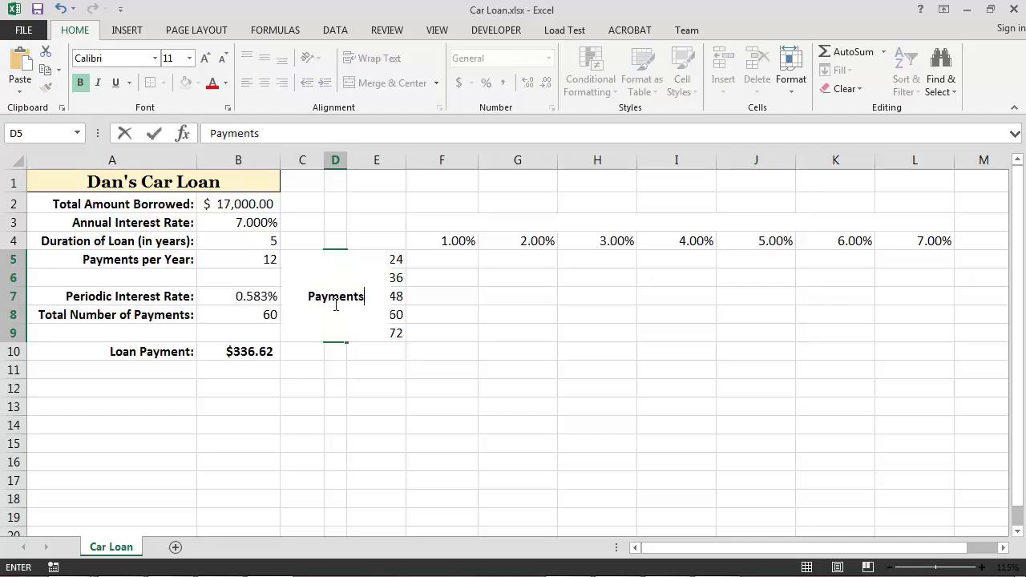
key(Return)
Enter the heading Annual Interest Rate in the merged cell above the rates, F3:L3.
click(492, 225)
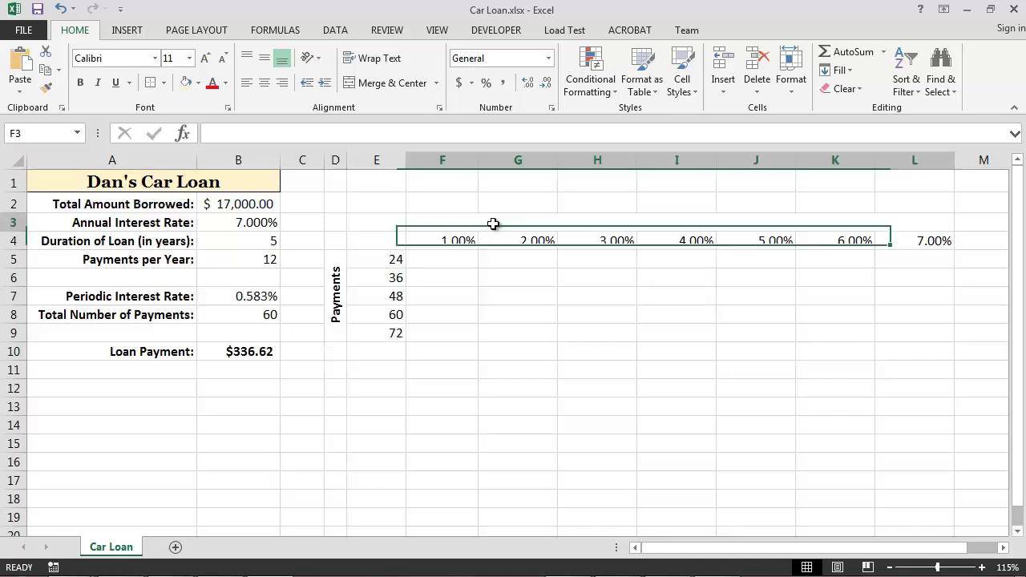
text(Annual)
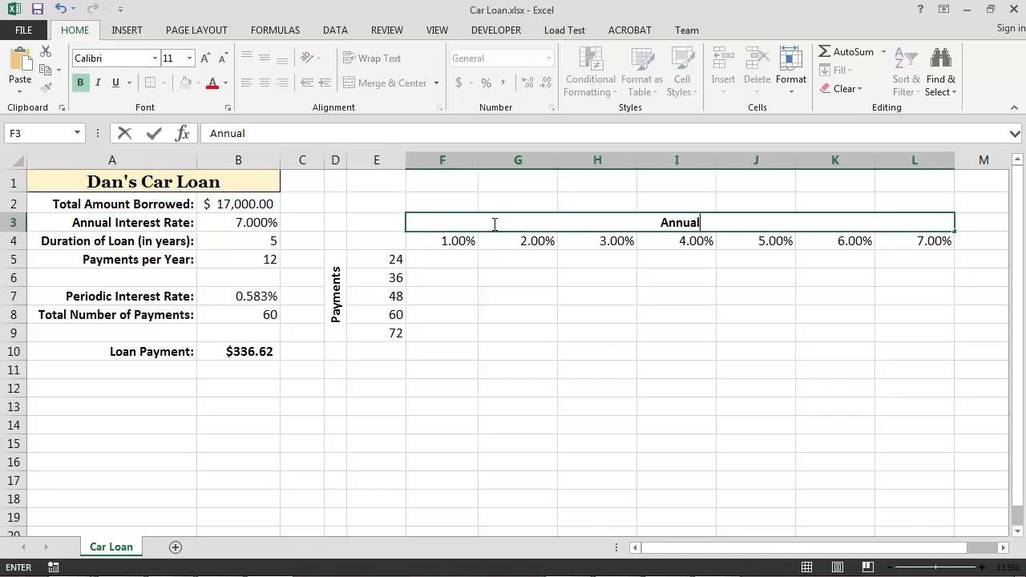
text( Interest Rate)
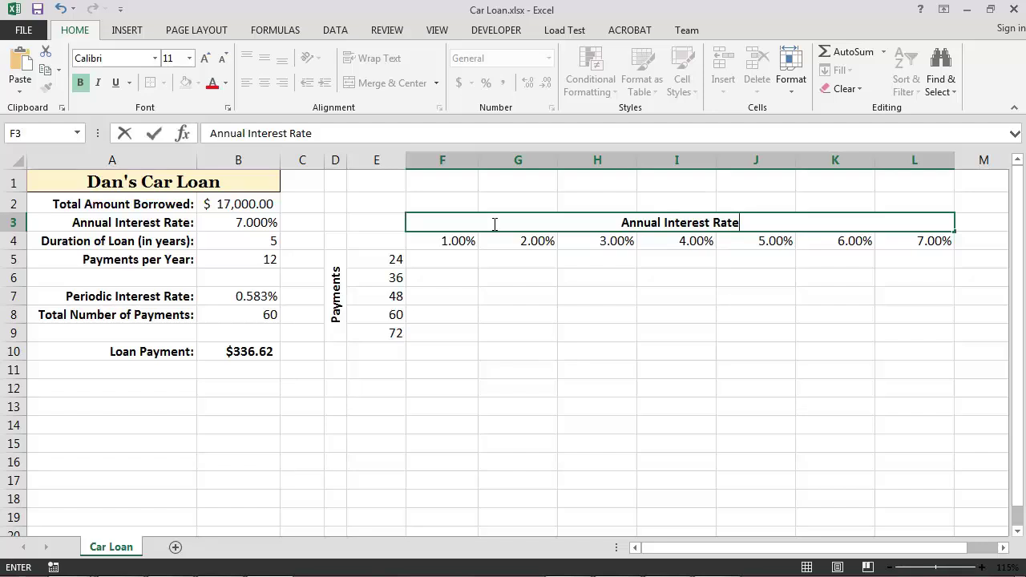
key(Return)
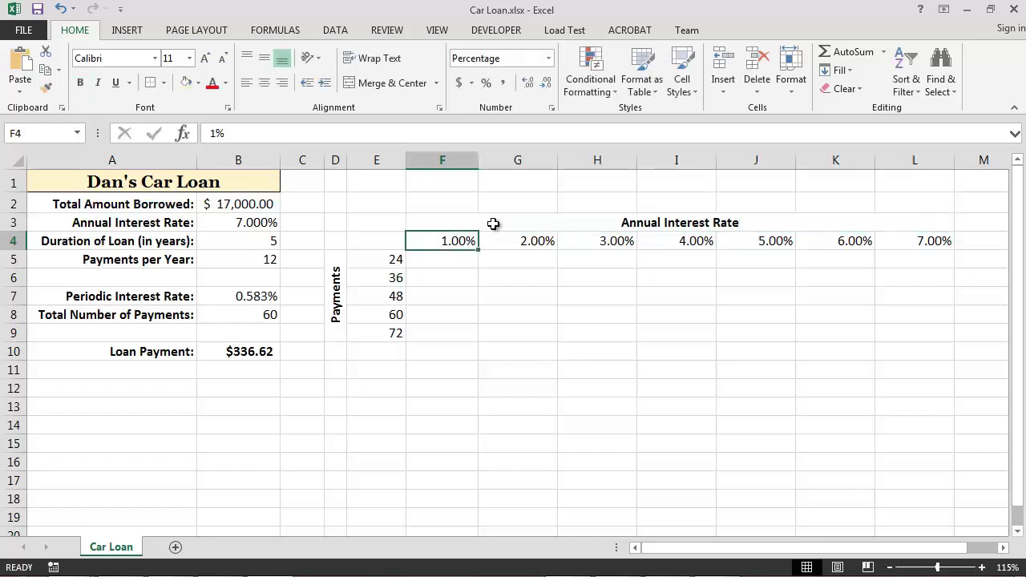
Apply the cream fill and an outside border to the rate headings F3:L4 and the payment headings D5:E9.
drag(456, 227, 495, 234)
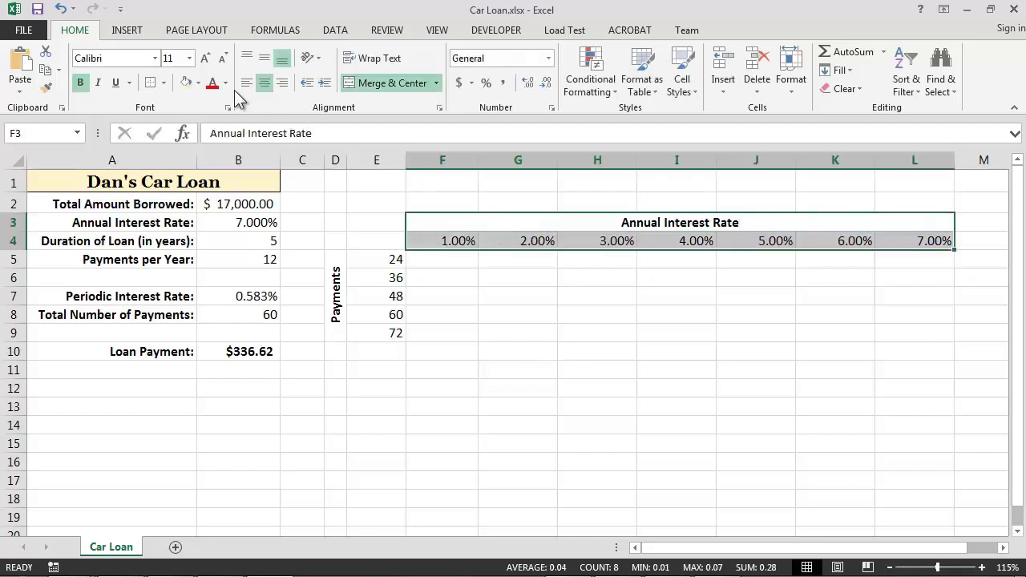
click(185, 84)
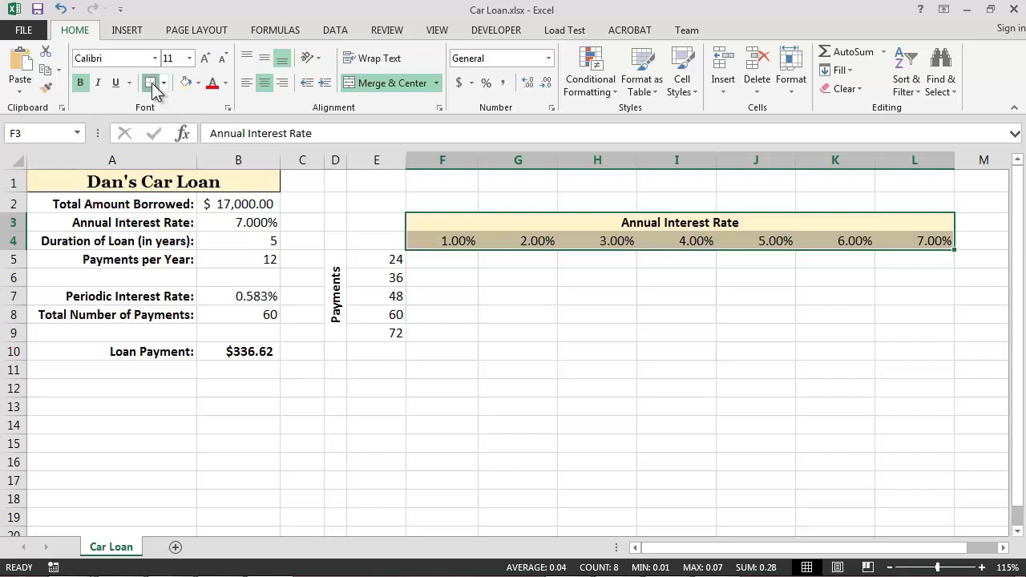
drag(337, 262, 365, 293)
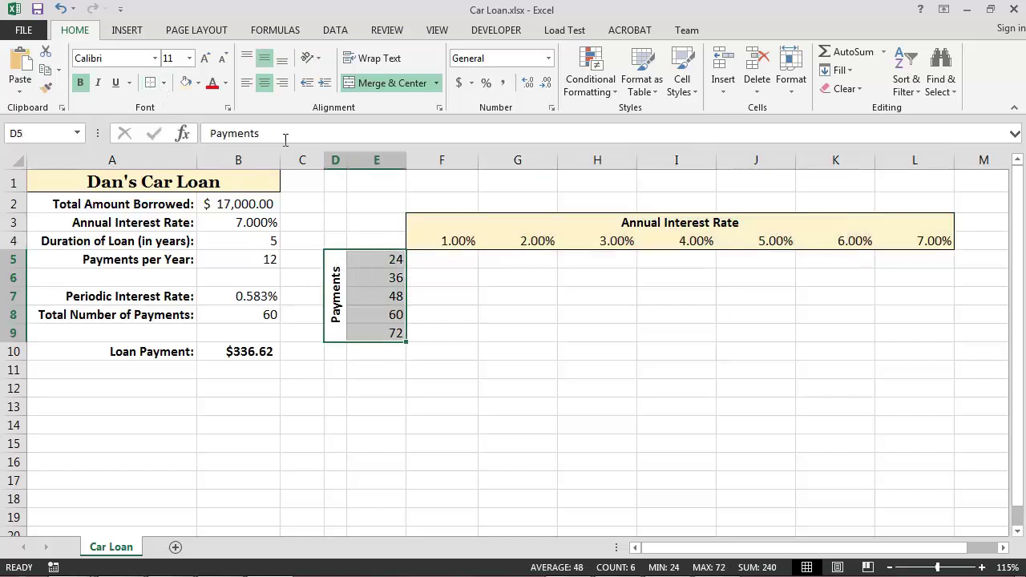
click(186, 84)
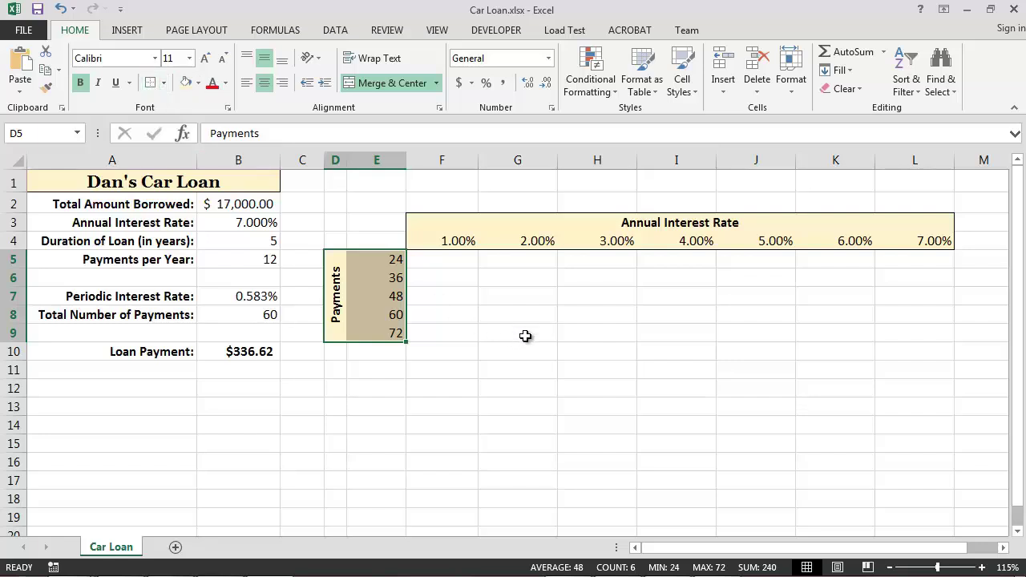
click(449, 292)
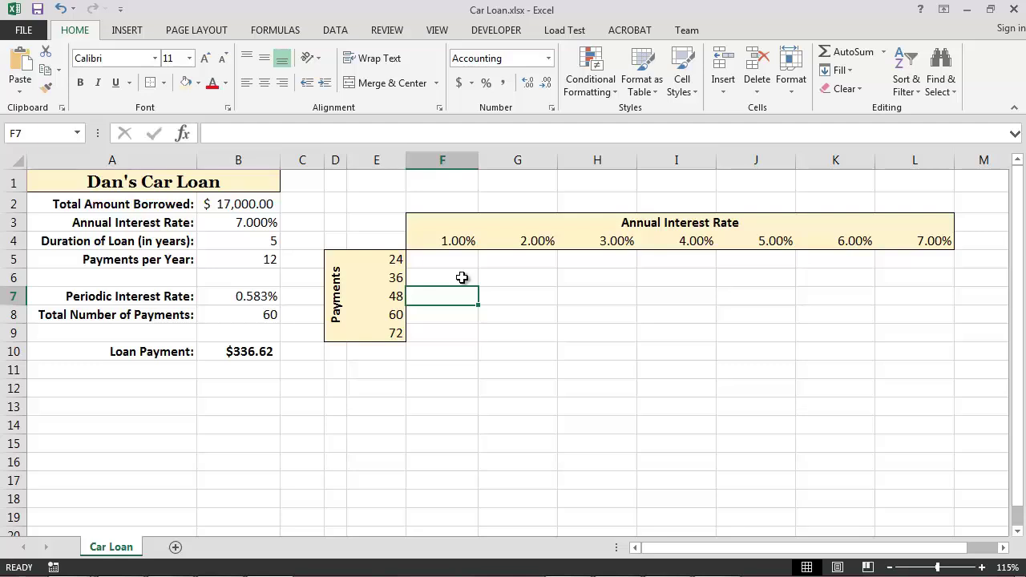
Check the loan payment formula in B10 and link the table's corner cell E4 to it with =B10.
click(385, 239)
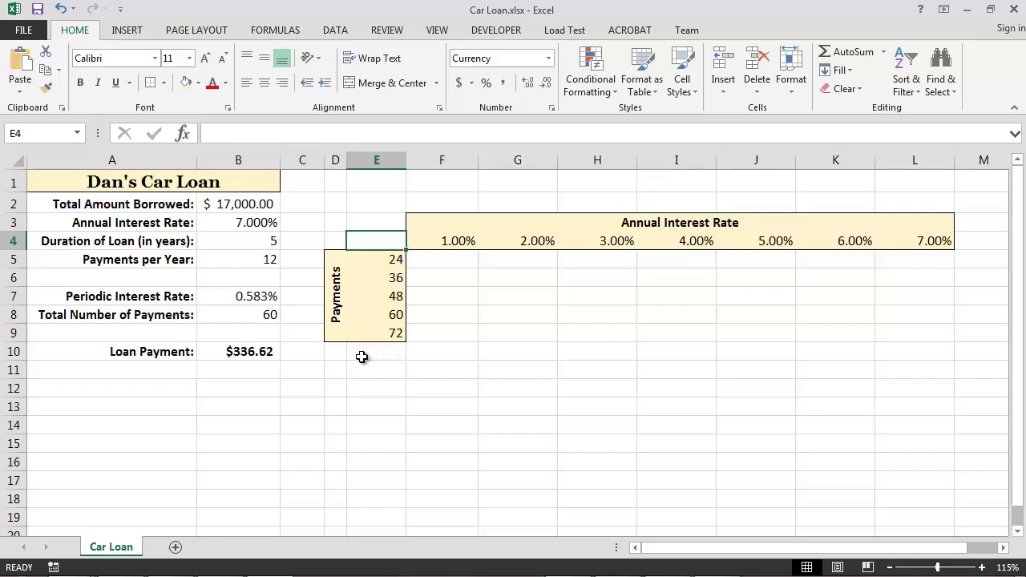
click(273, 352)
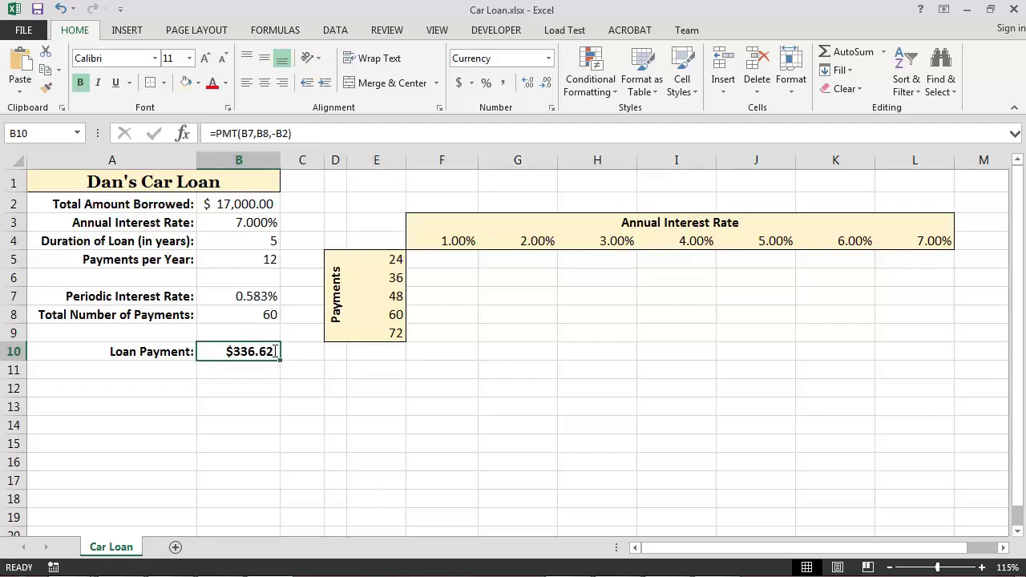
double_click(273, 352)
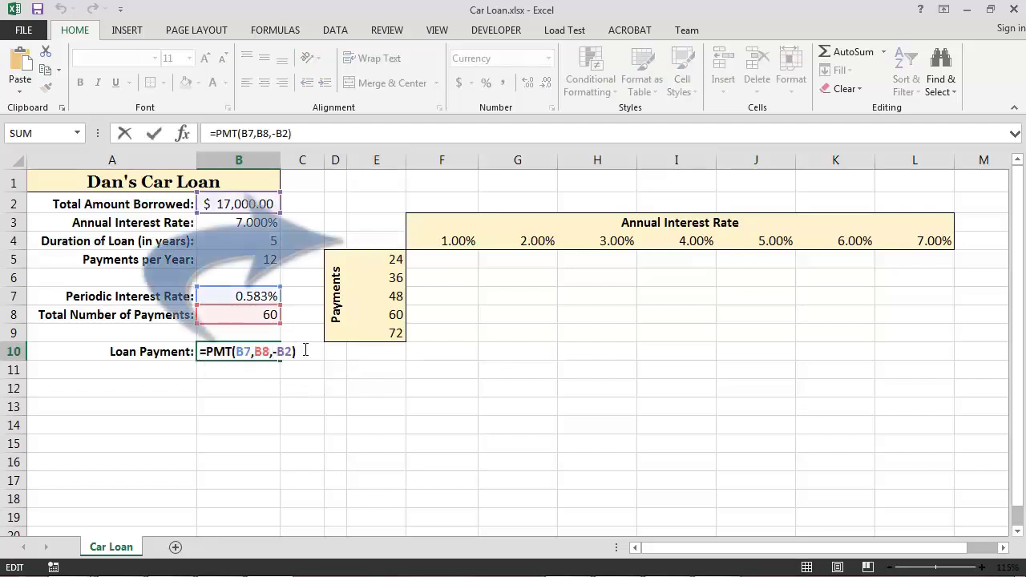
key(ctrl+Return)
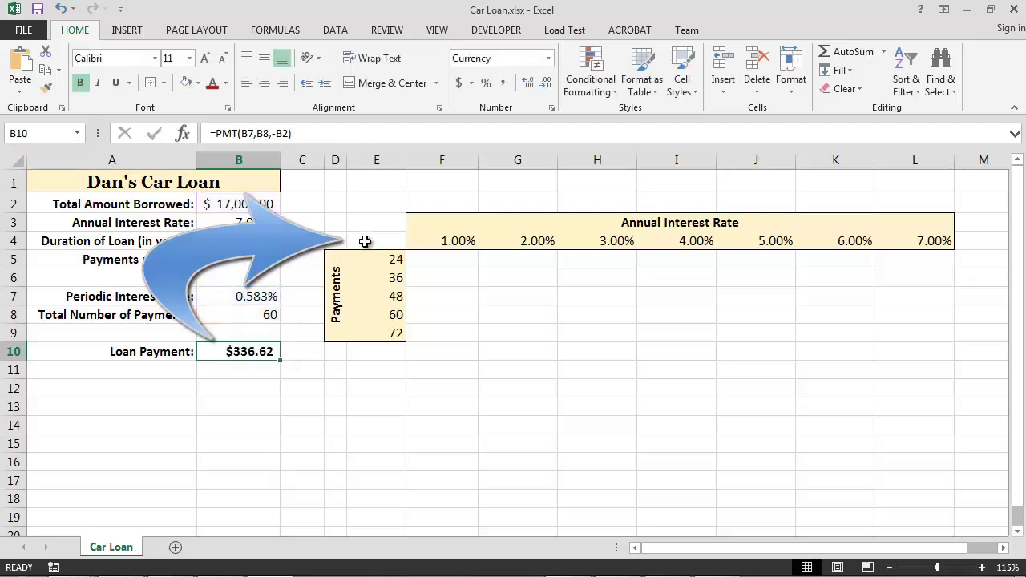
click(365, 241)
text(=)
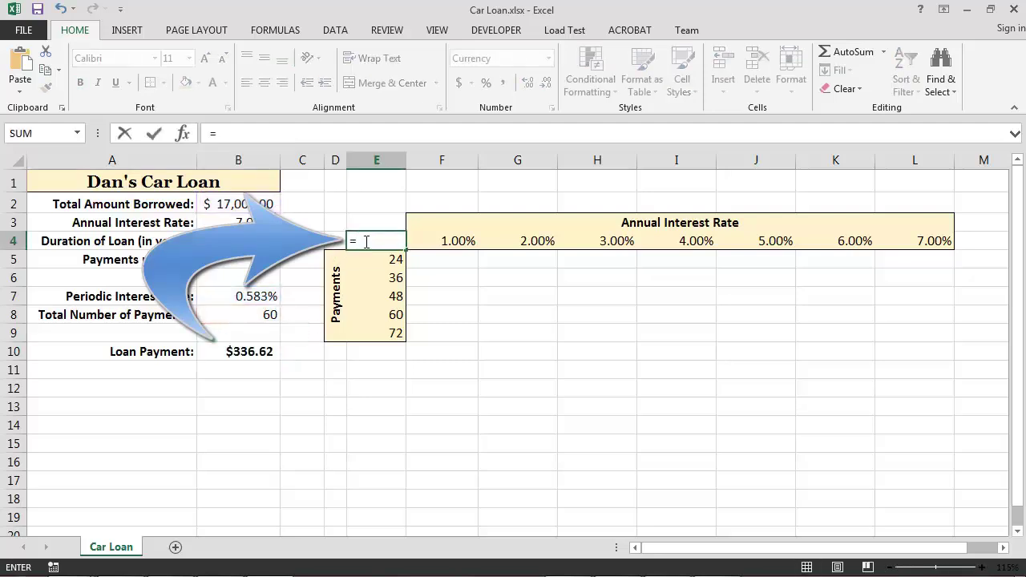
text(B10)
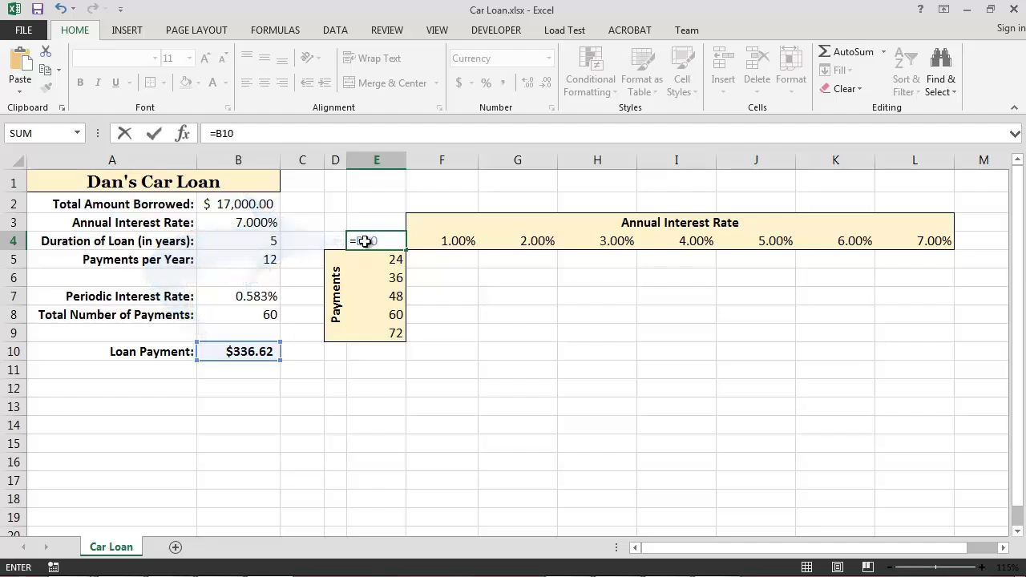
key(Return)
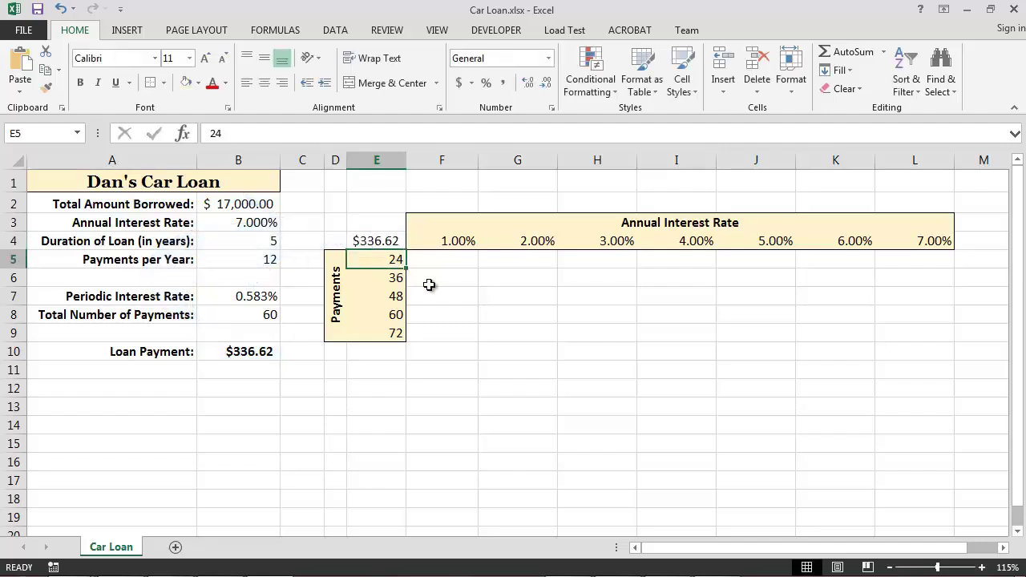
Create a What-If Data Table over E4:L9 with $B$3 as the row input cell and $B$8 as the column input cell.
drag(393, 241, 910, 328)
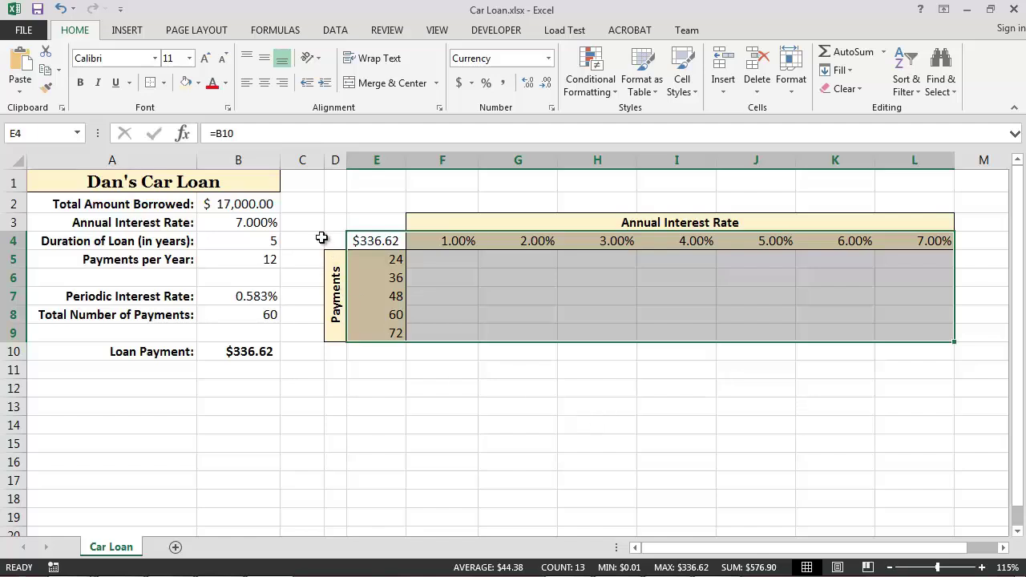
click(335, 33)
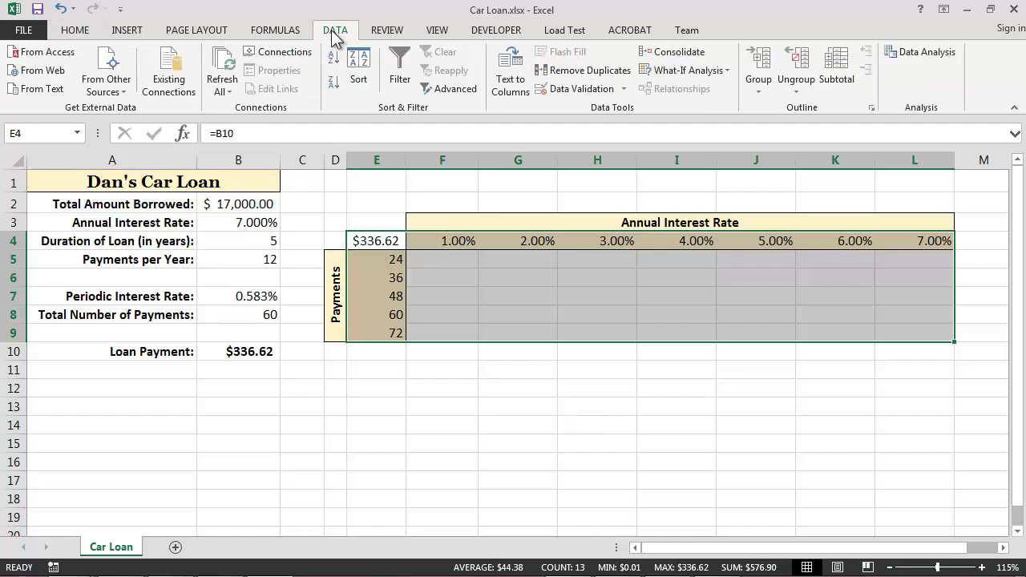
click(727, 72)
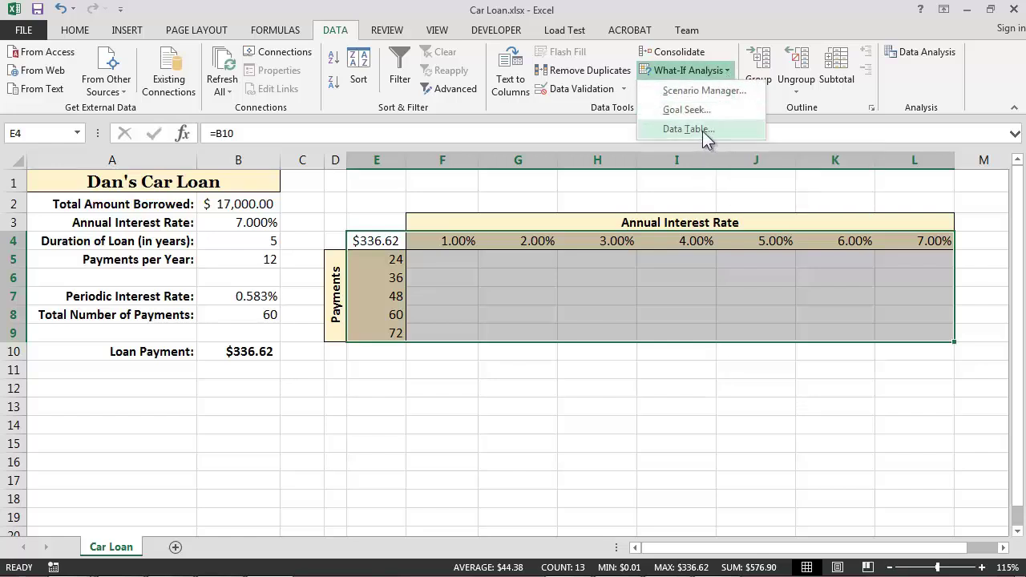
click(689, 129)
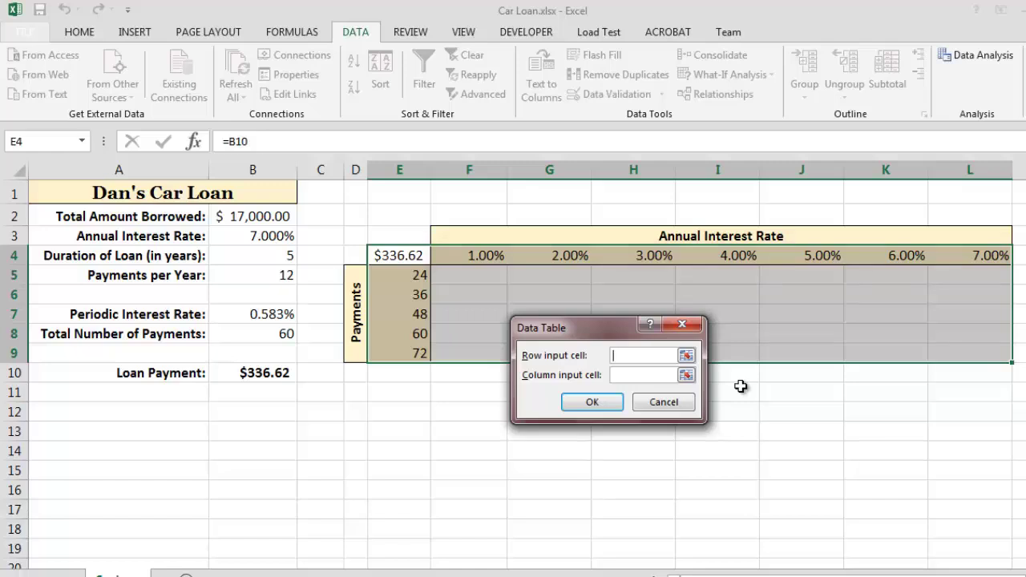
click(262, 236)
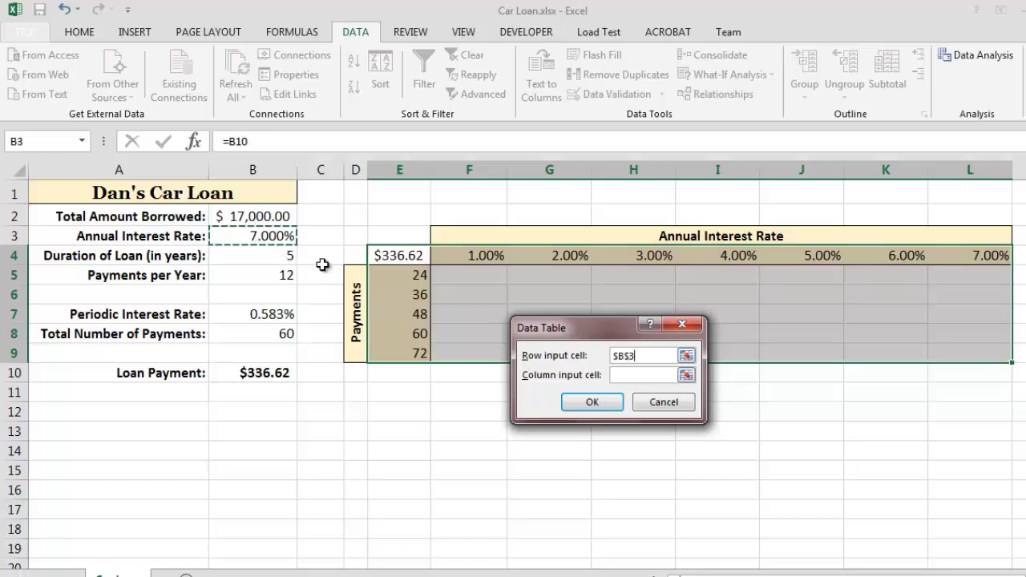
click(629, 376)
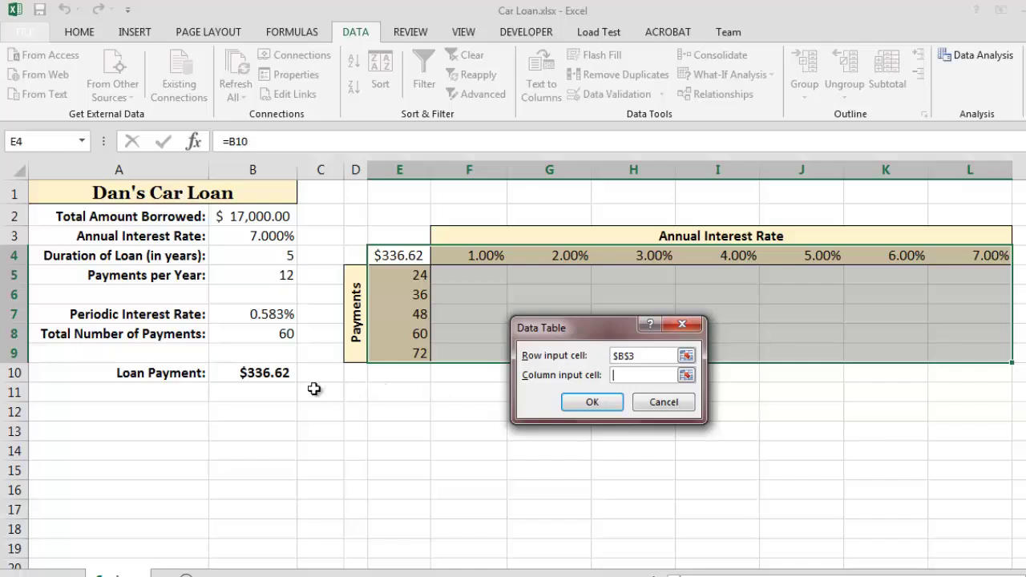
click(283, 333)
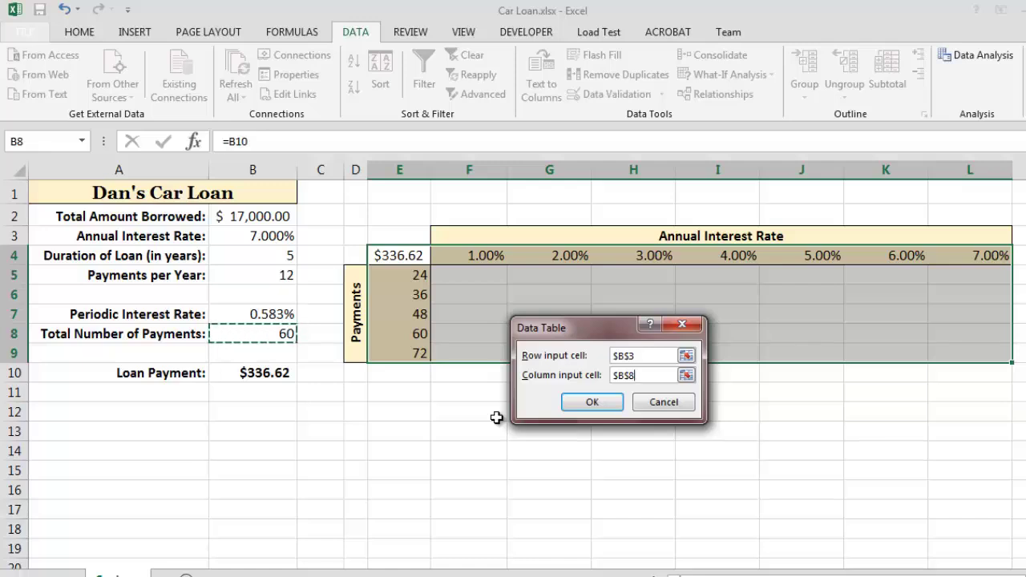
click(592, 403)
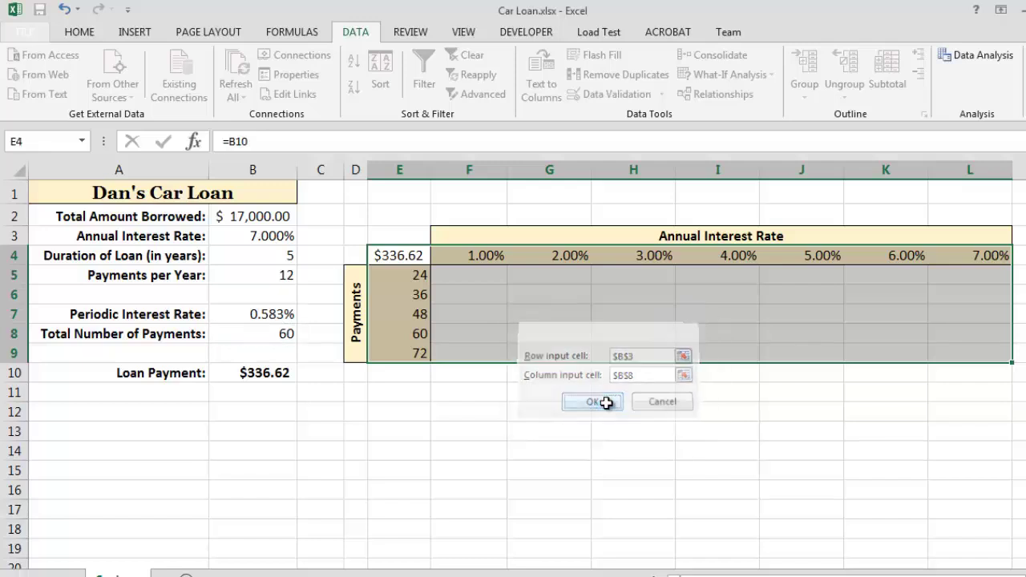
click(606, 406)
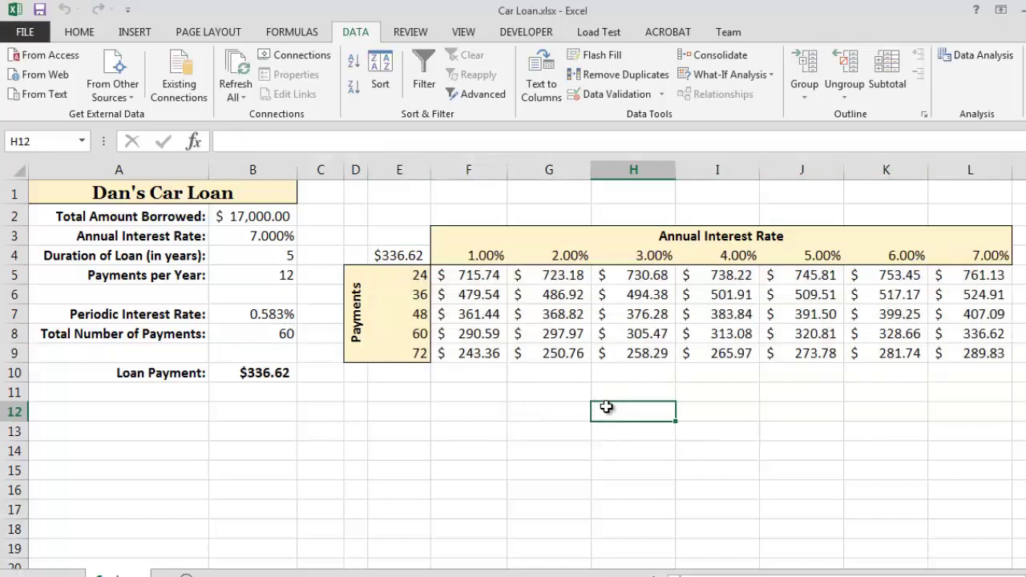